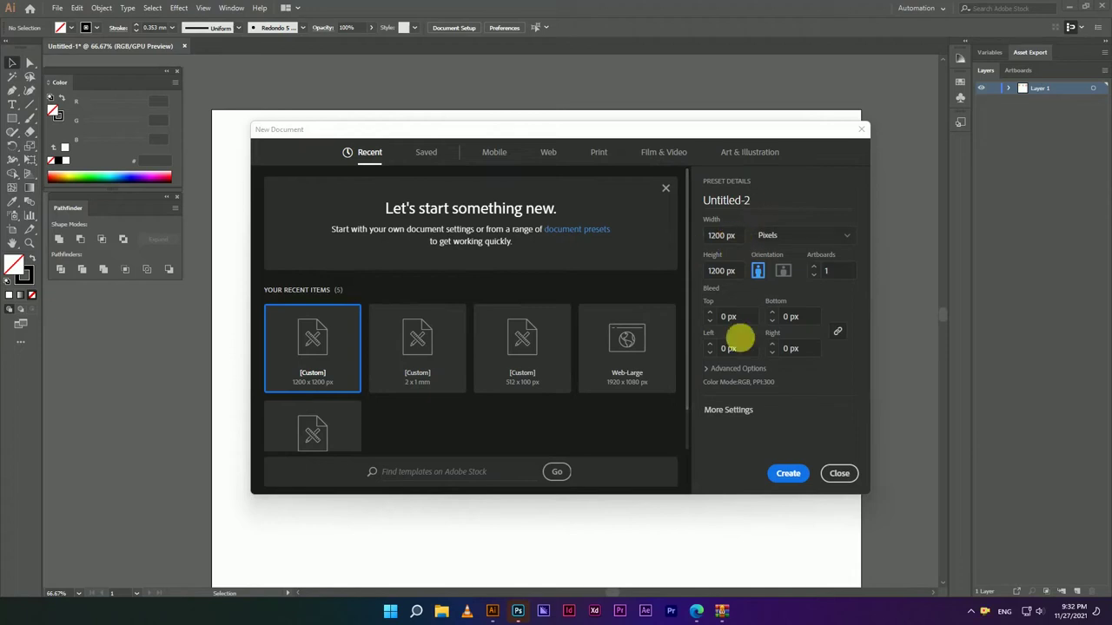
Create the blank 1200 × 1200 px document Untitled-2, then return to the Untitled-1 flower artwork
left_click(787, 469)
mouse_move(398, 158)
left_mouse_down()
mouse_move(421, 159)
mouse_move(430, 141)
left_mouse_up()
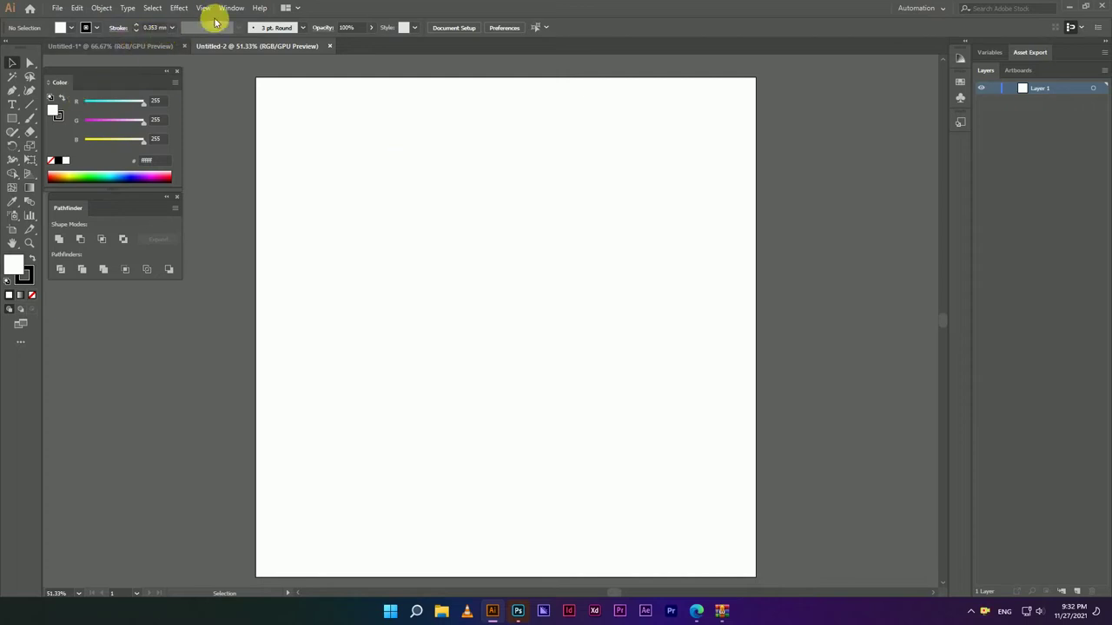
left_click(145, 45)
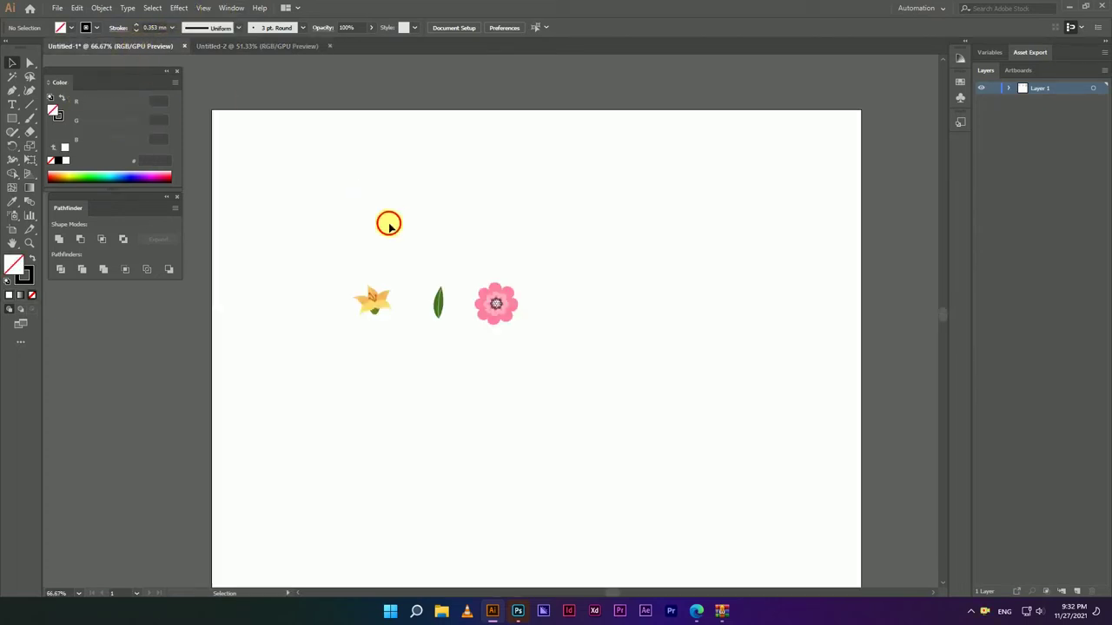
Copy the pink flower into Untitled-2 and centre it on the artboard
left_click(395, 319)
left_click(472, 300)
key("ctrl+c")
left_click(243, 48)
key("ctrl+v")
left_click(496, 27)
left_click(544, 27)
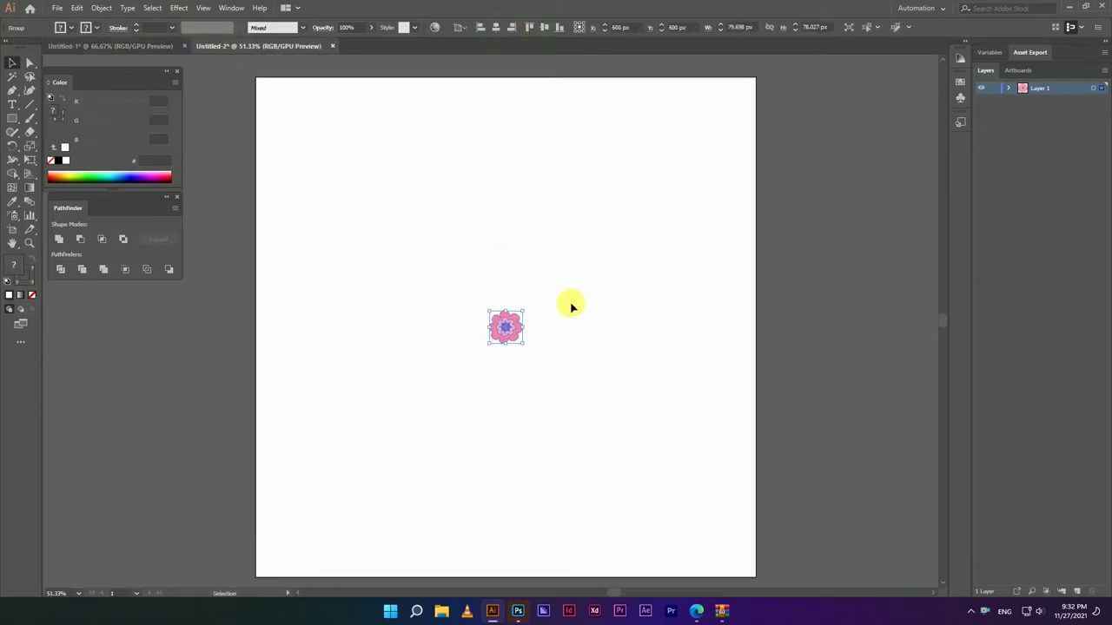
left_click(594, 353)
Move the pasted flower up near the top of the artboard
scroll(440, 310, "up", 3)
scroll(489, 370, "down", 2)
left_click_drag(461, 372, 459, 125)
scroll(452, 174, "up", 2)
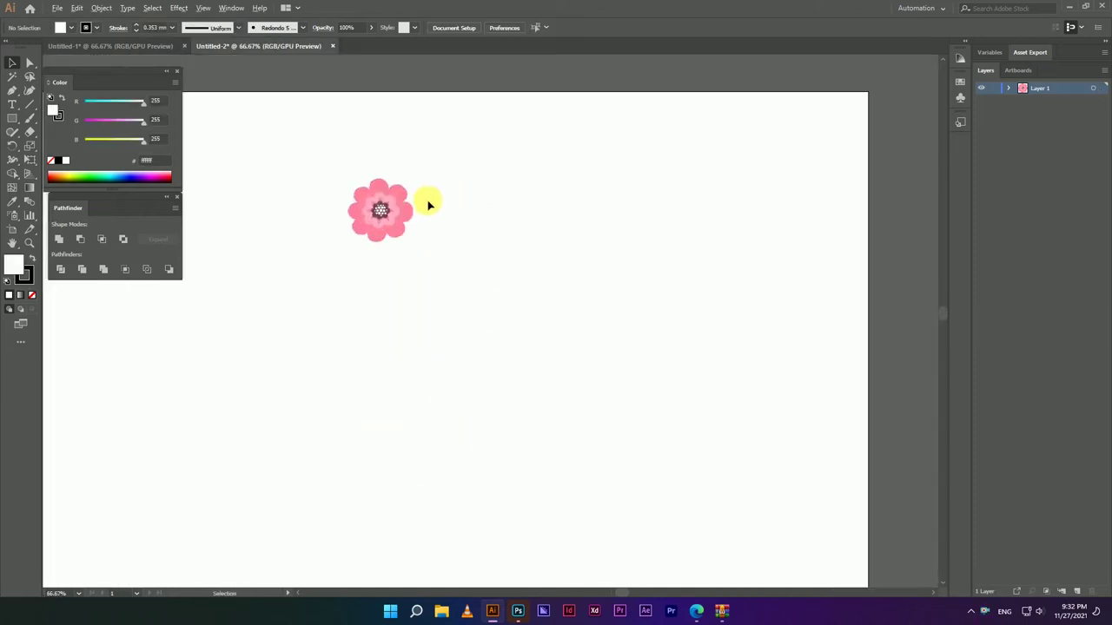
scroll(366, 230, "up", 1)
left_click_drag(366, 230, 367, 361)
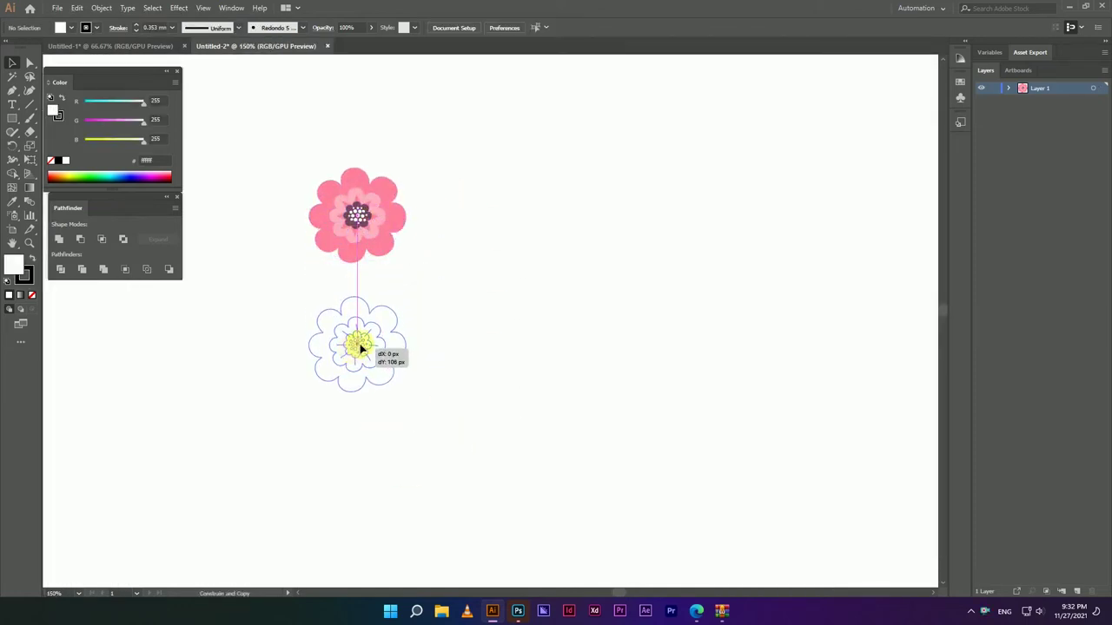
Alt-drag flower copies straight down and repeat with Ctrl+D into an eight-flower column
left_click_drag(457, 362, 518, 310)
left_click_drag(439, 293, 425, 446, "alt")
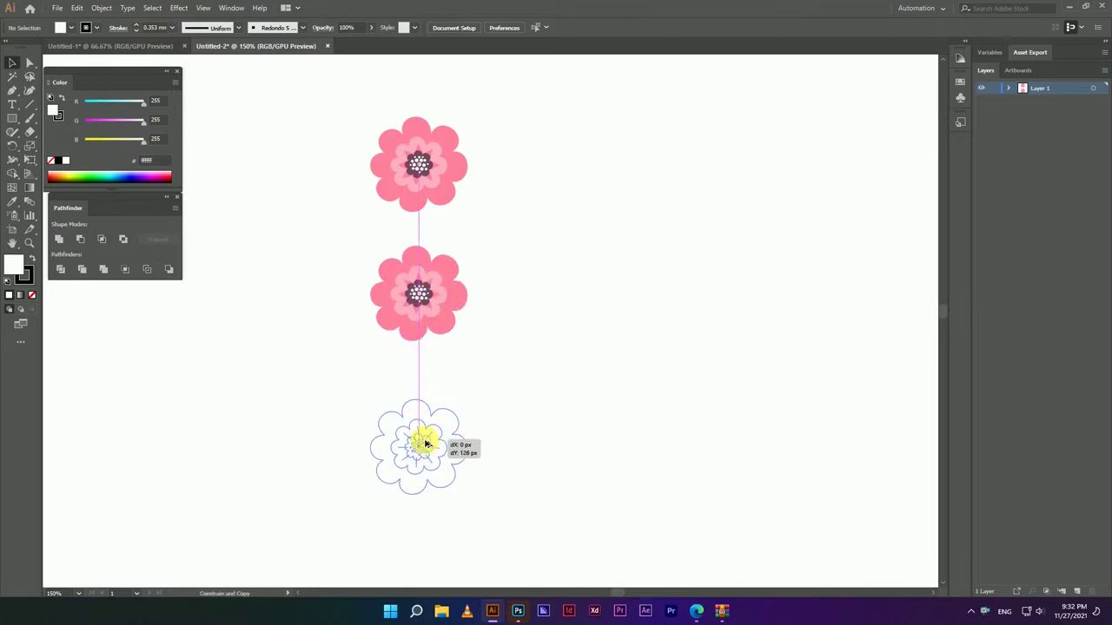
key("ctrl+z")
left_click(447, 230)
scroll(385, 228, "down", 2)
left_click_drag(403, 269, 401, 318, "alt")
key("ctrl+d")
key("ctrl+d")
key("ctrl+d")
key("ctrl+d")
key("ctrl+d")
scroll(491, 365, "down", 3)
left_click(491, 323)
scroll(469, 330, "down", 2)
mouse_move(515, 252)
left_mouse_down()
mouse_move(403, 295)
mouse_move(392, 245)
left_mouse_up()
scroll(383, 282, "up", 1)
left_click(231, 8)
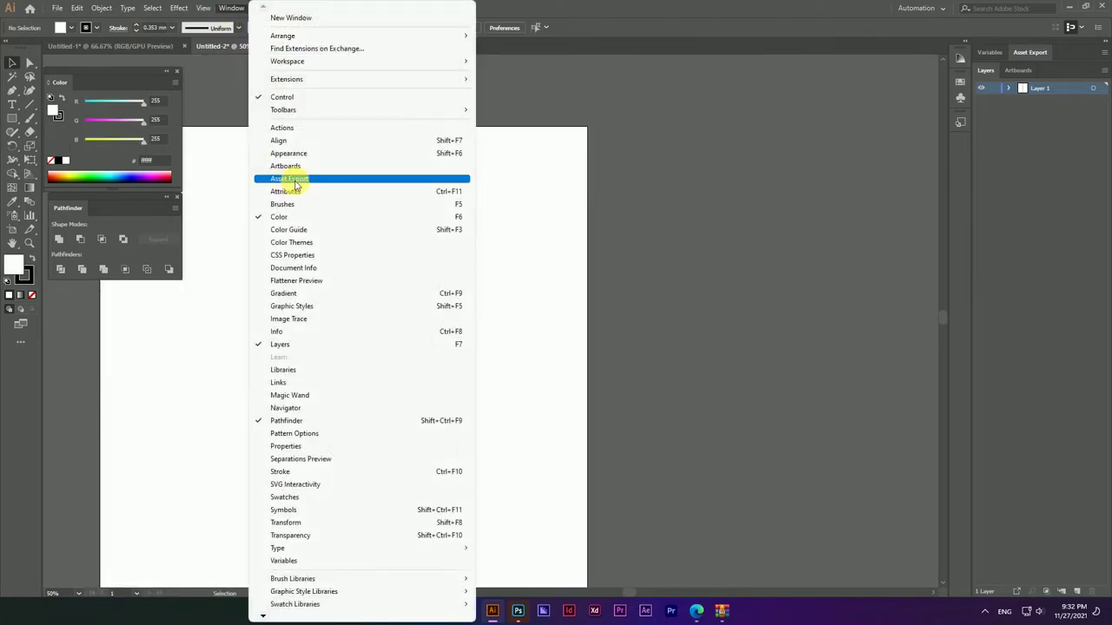
Show the Brushes panel, ungroup the flower column and select all the flowers
left_click(373, 210)
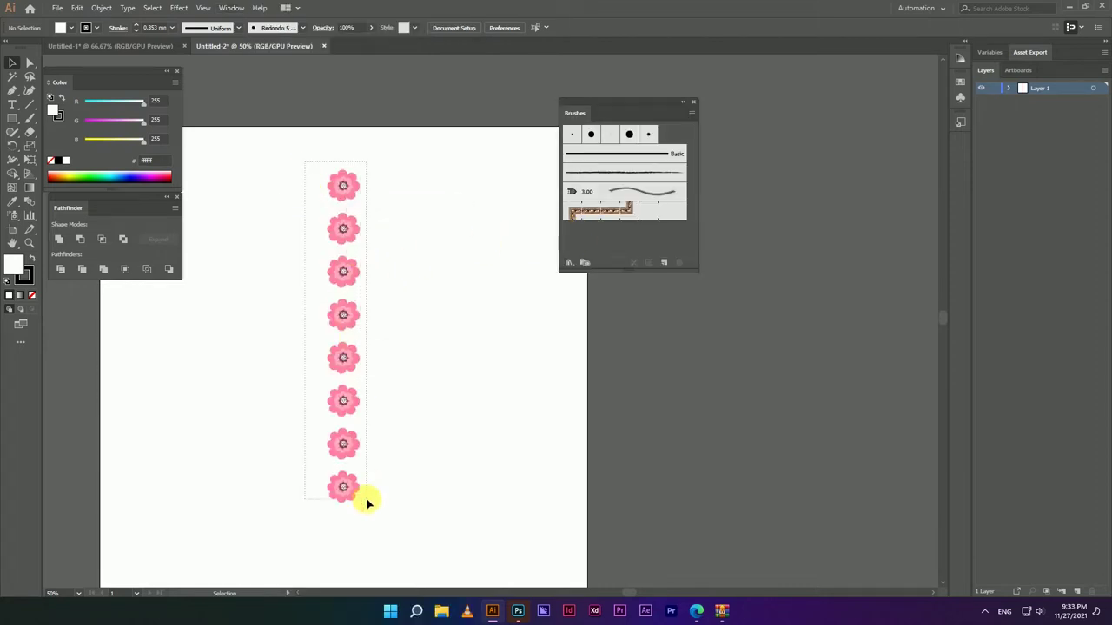
left_click_drag(306, 165, 365, 501)
right_click(359, 227)
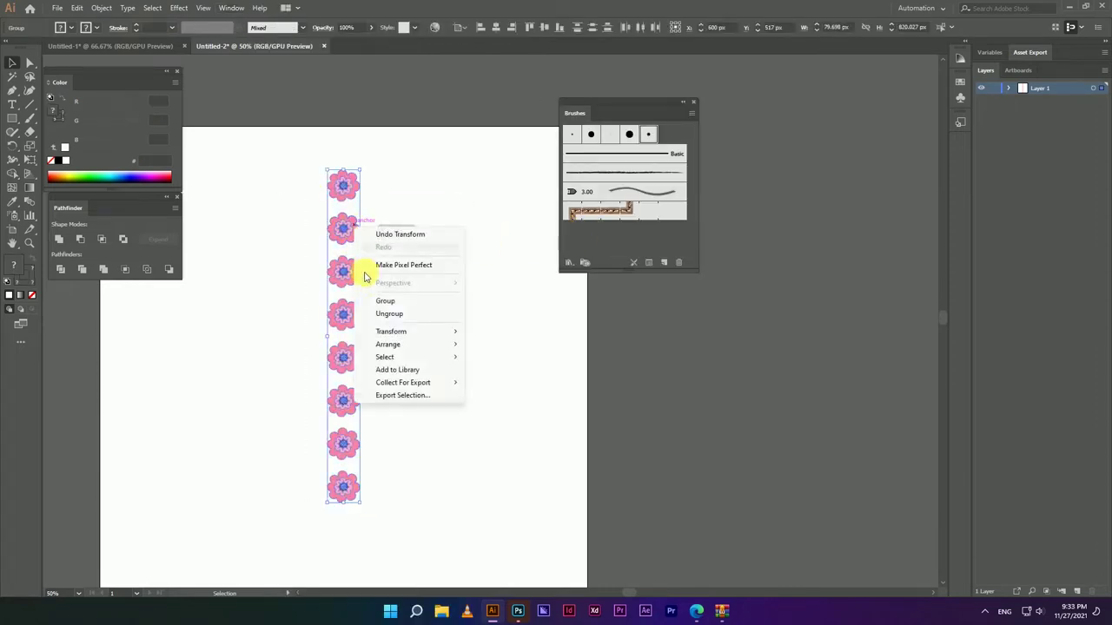
left_click(385, 312)
left_click(369, 260)
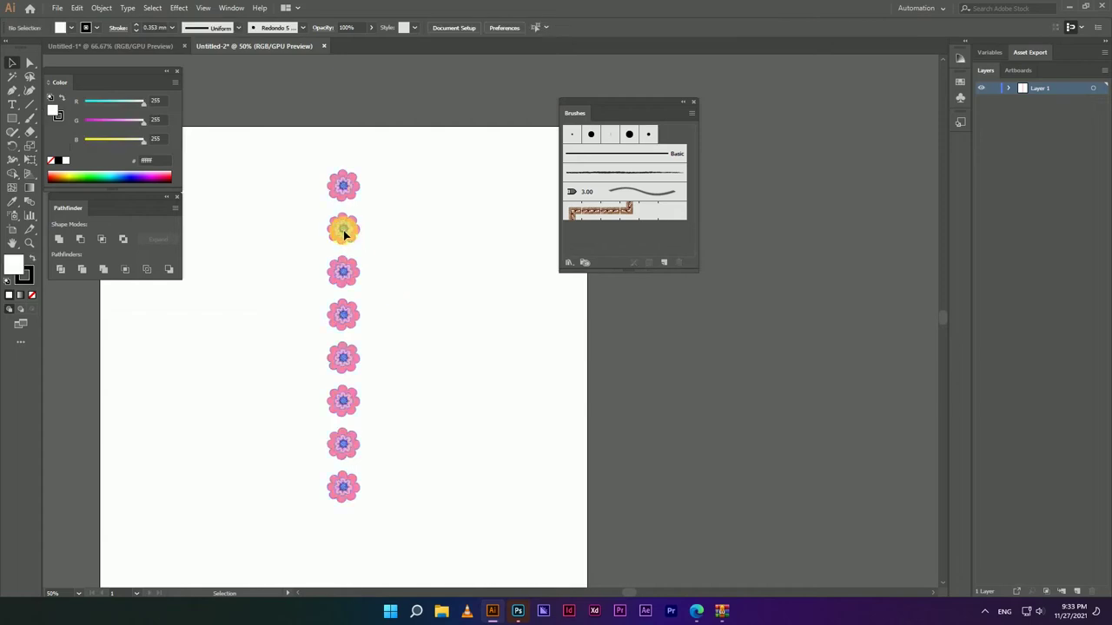
key("ctrl+a")
Make the flowers a new art brush, Art Brush 1, with its direction running upward
left_click_drag(343, 230, 632, 245)
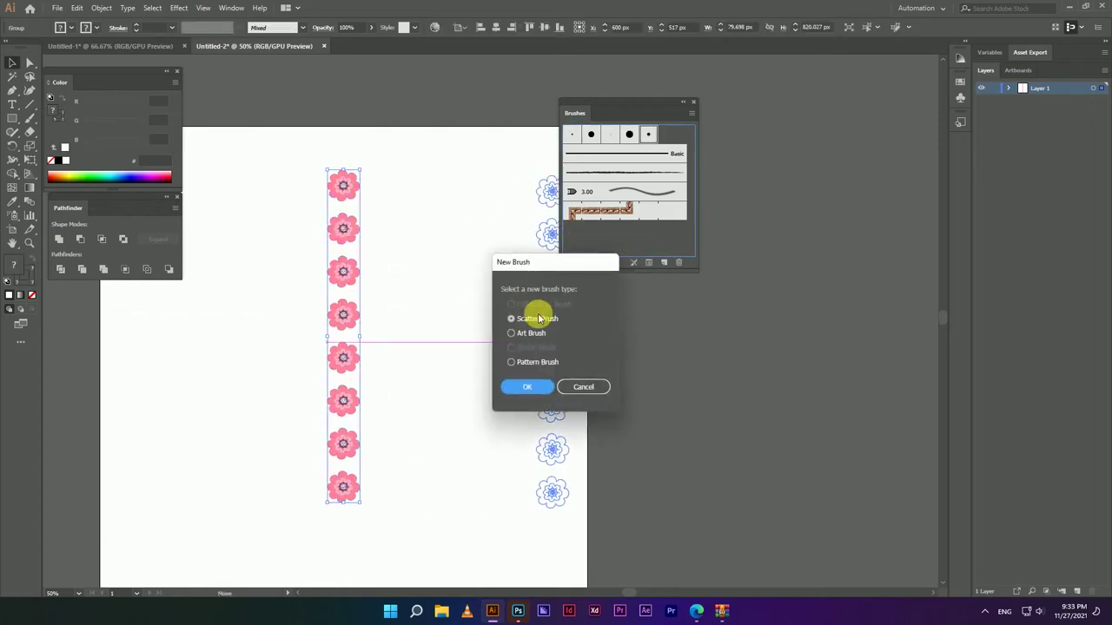
left_click(524, 388)
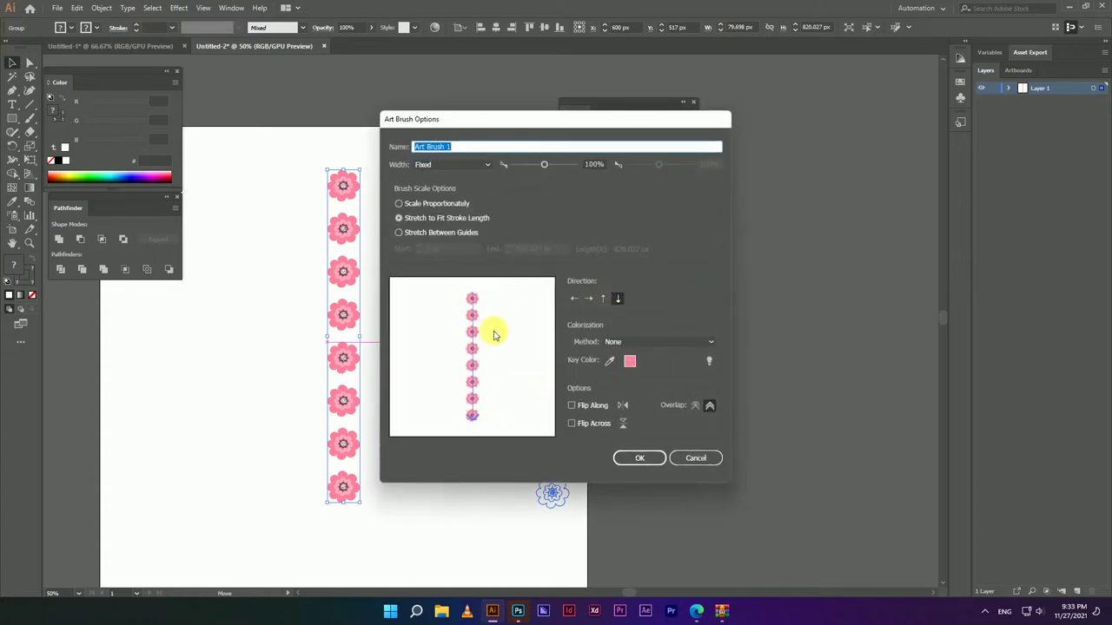
left_click(603, 298)
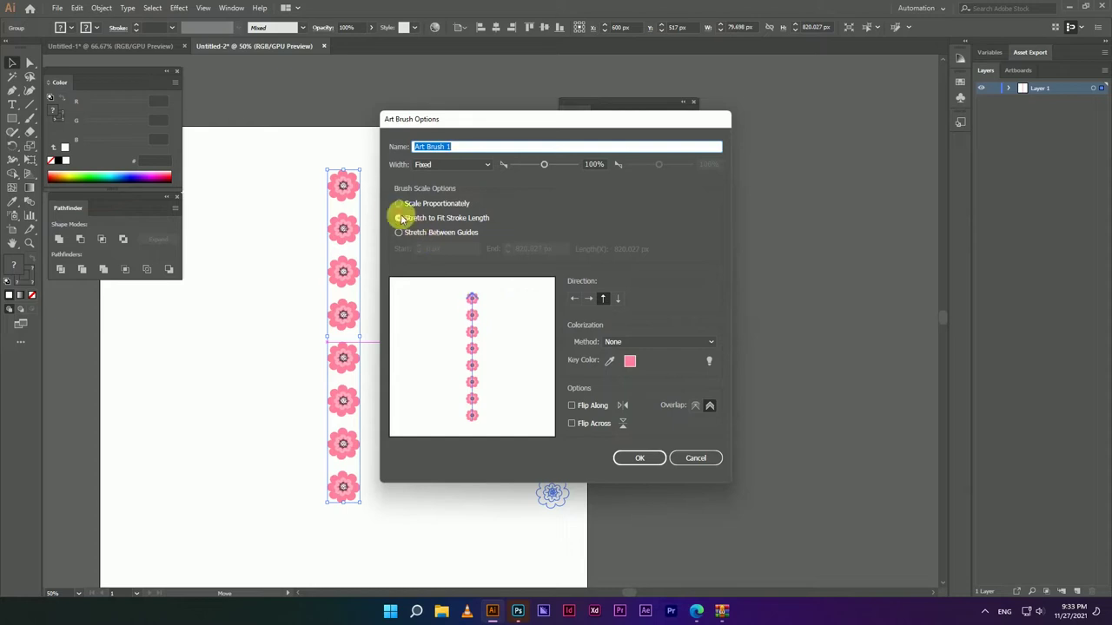
left_click(641, 458)
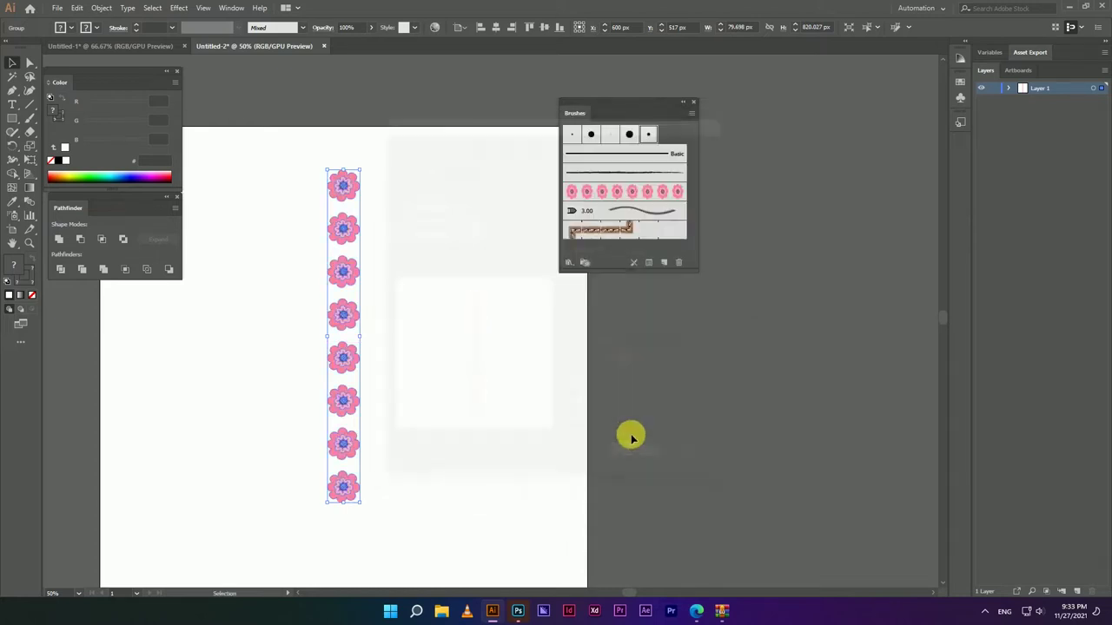
left_click_drag(559, 324, 424, 314)
Paint two trial strokes with the Paintbrush using the pink flower art brush
left_click(29, 119)
left_click_drag(267, 184, 456, 293)
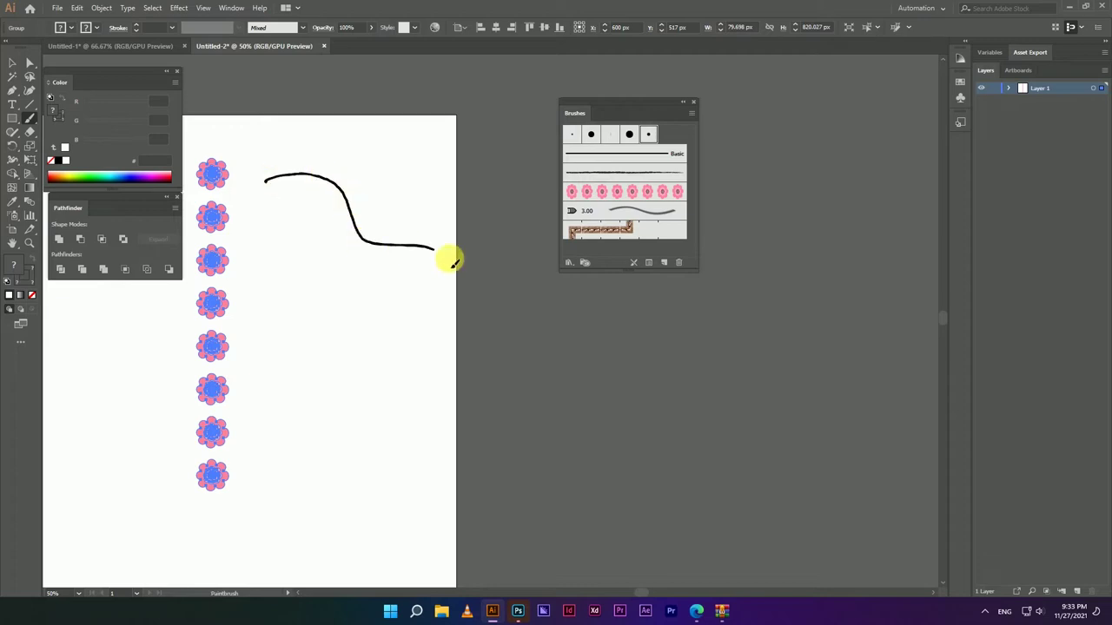
key("ctrl+z")
left_click(596, 191)
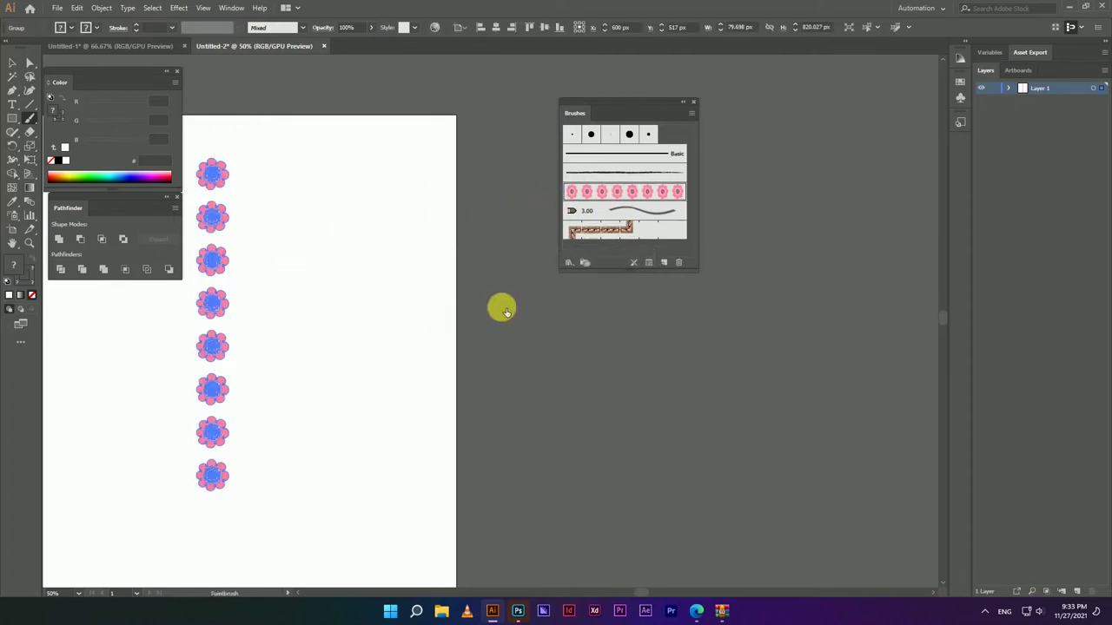
left_click(31, 119)
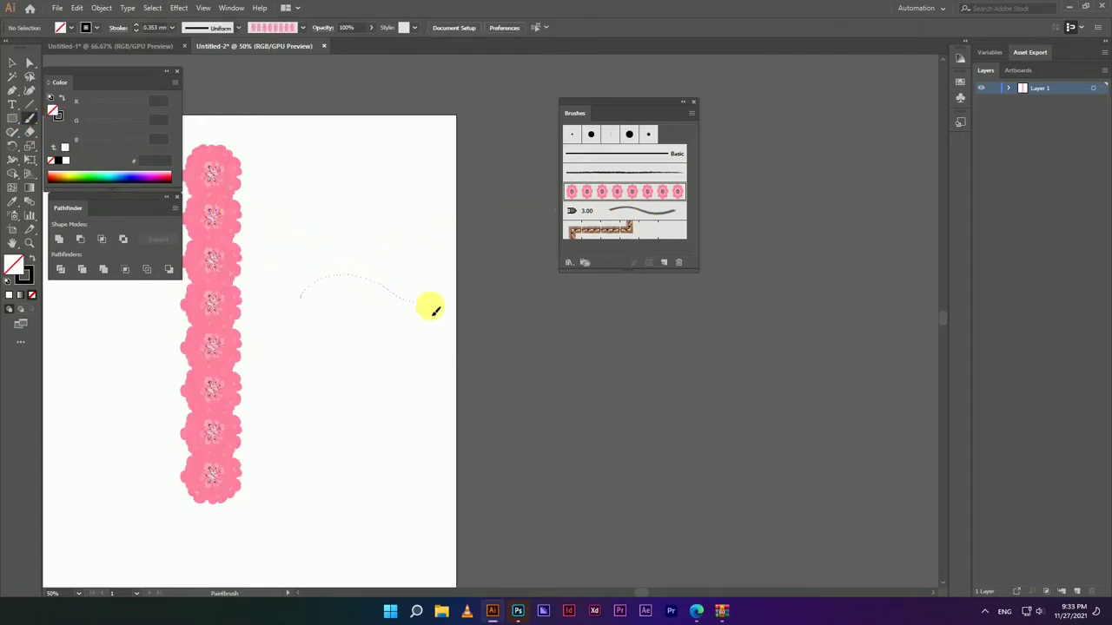
left_click_drag(432, 309, 642, 343)
scroll(422, 356, "up", 3)
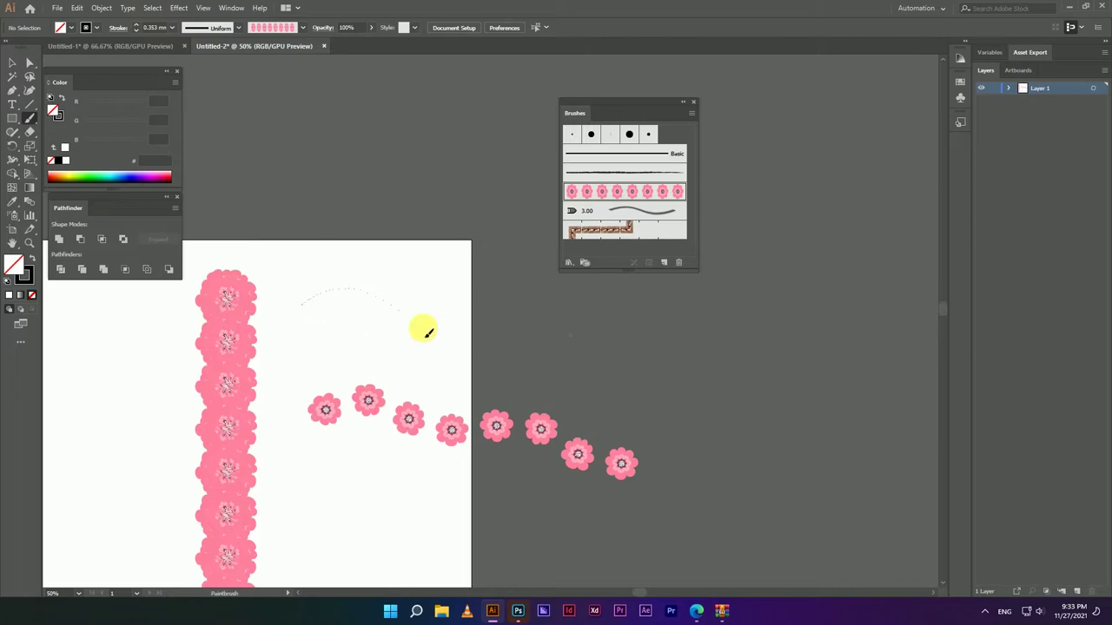
left_click_drag(426, 330, 645, 347)
Marquee-select the flower column and strokes and delete them
scroll(389, 251, "left", 4)
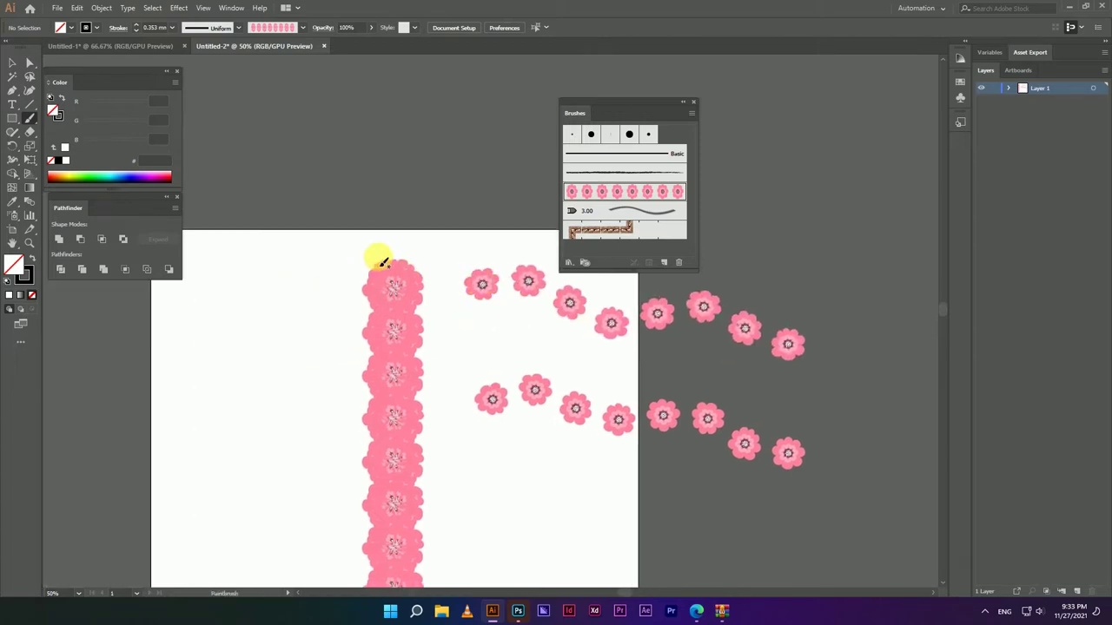
scroll(383, 261, "down", 2)
scroll(379, 231, "down", 1)
left_click_drag(362, 233, 556, 397)
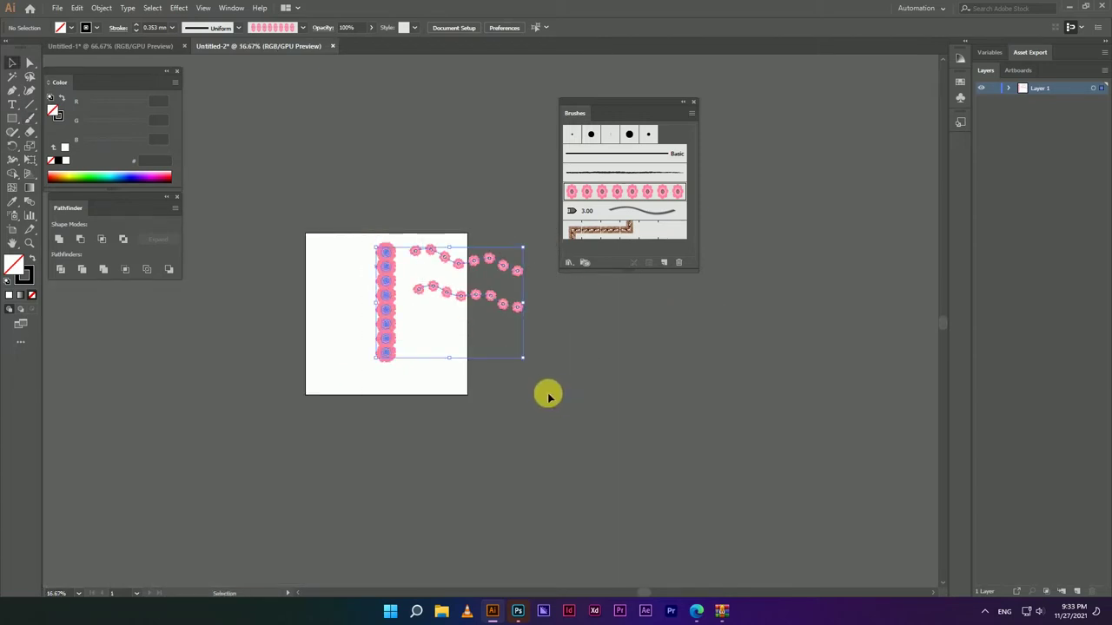
key("Delete")
scroll(380, 267, "up", 1)
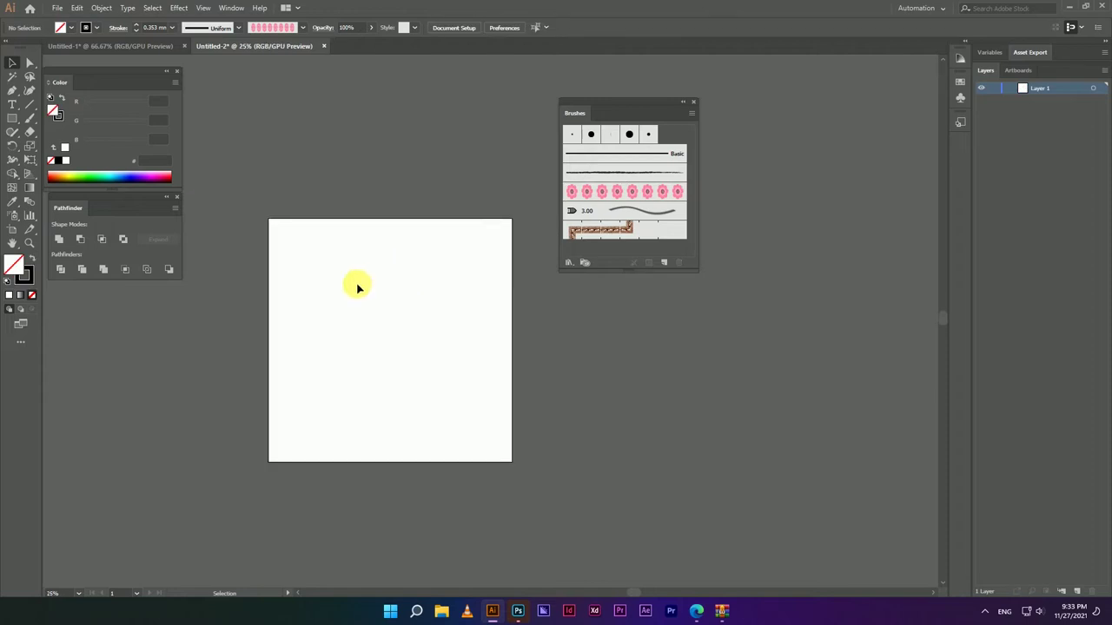
Paint looping and curved pink flower strokes across the artboard with the Paintbrush
left_click_drag(357, 288, 385, 305)
left_click(31, 119)
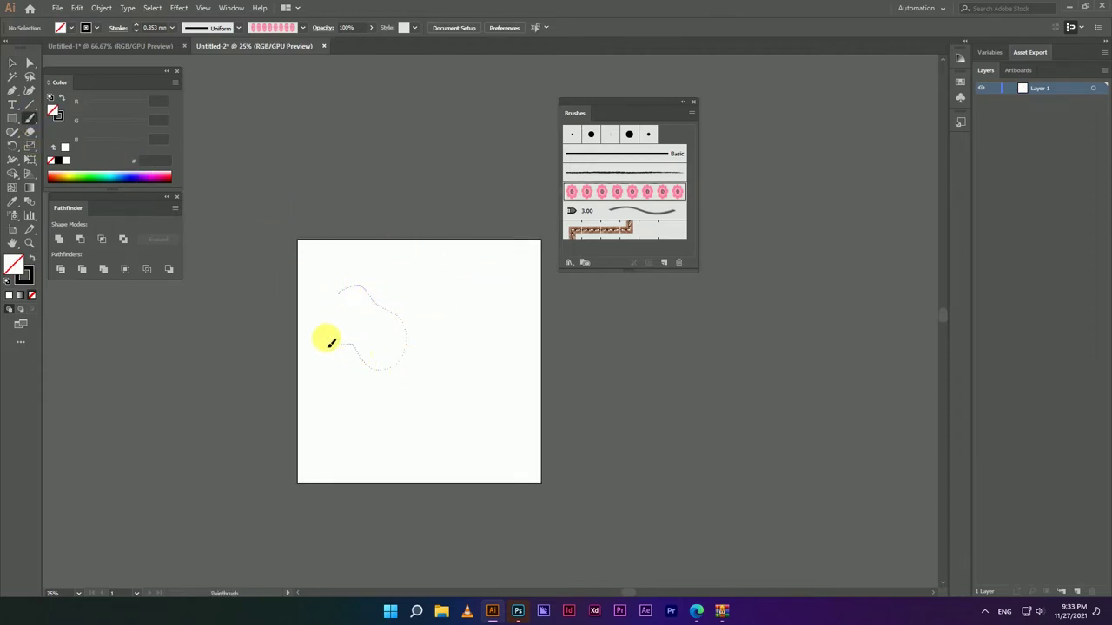
left_click_drag(334, 347, 357, 310)
left_click_drag(512, 312, 472, 320)
key("ctrl+z")
key("ctrl+z")
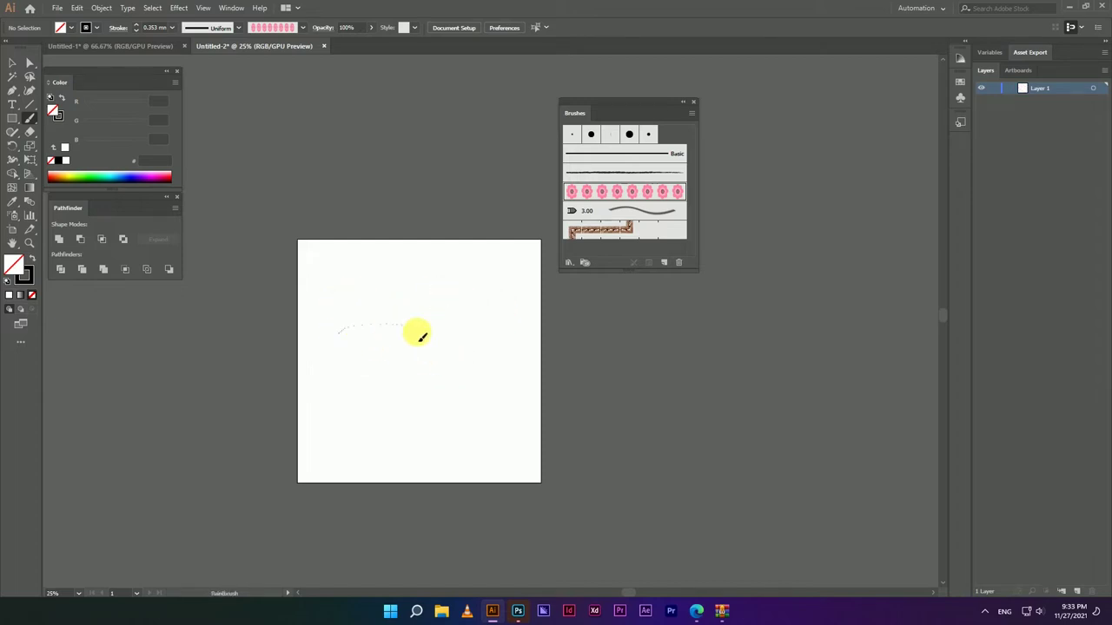
left_click_drag(521, 336, 517, 335)
left_click_drag(345, 365, 443, 397)
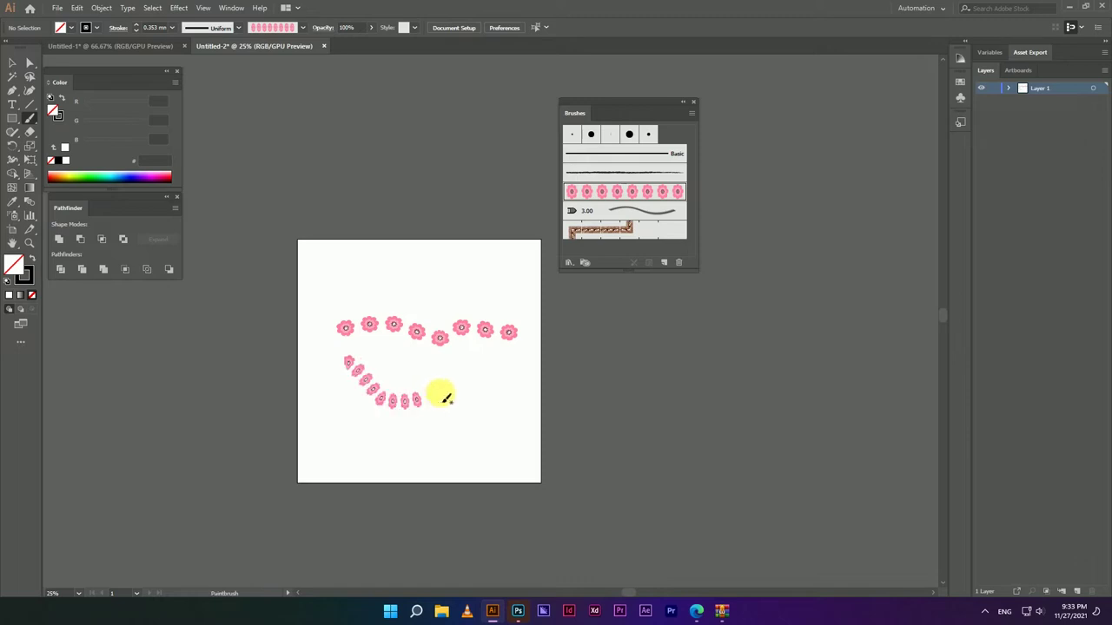
left_click_drag(452, 276, 417, 303)
Add a flower stroke curving down at the lower right, then select all and delete
scroll(432, 269, "up", 1)
scroll(432, 269, "up", 2)
scroll(432, 276, "down", 2)
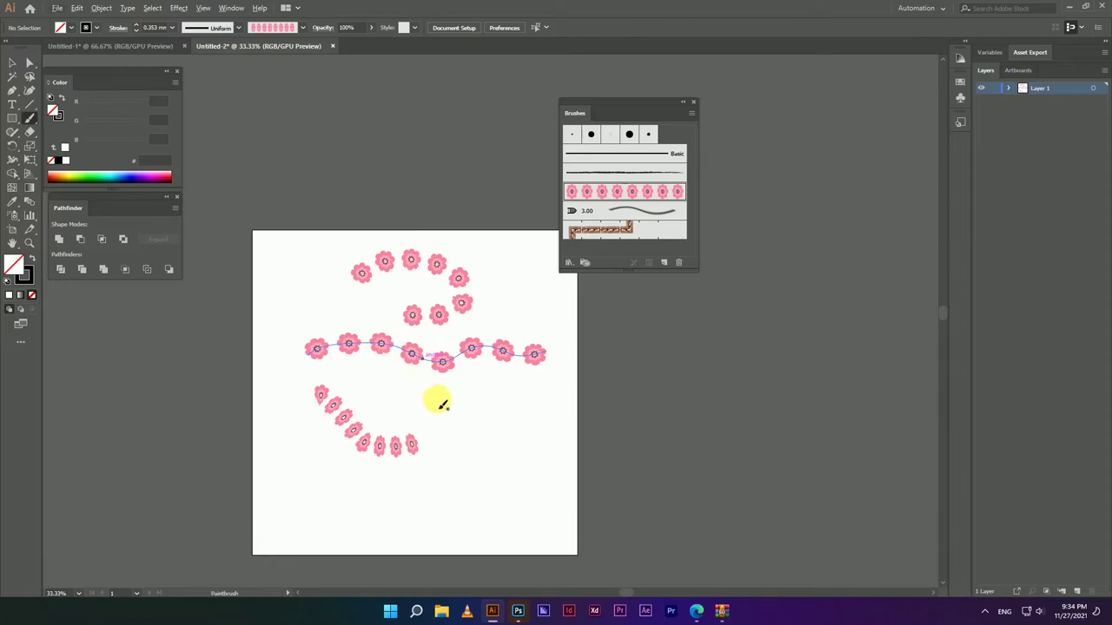
scroll(443, 404, "down", 2)
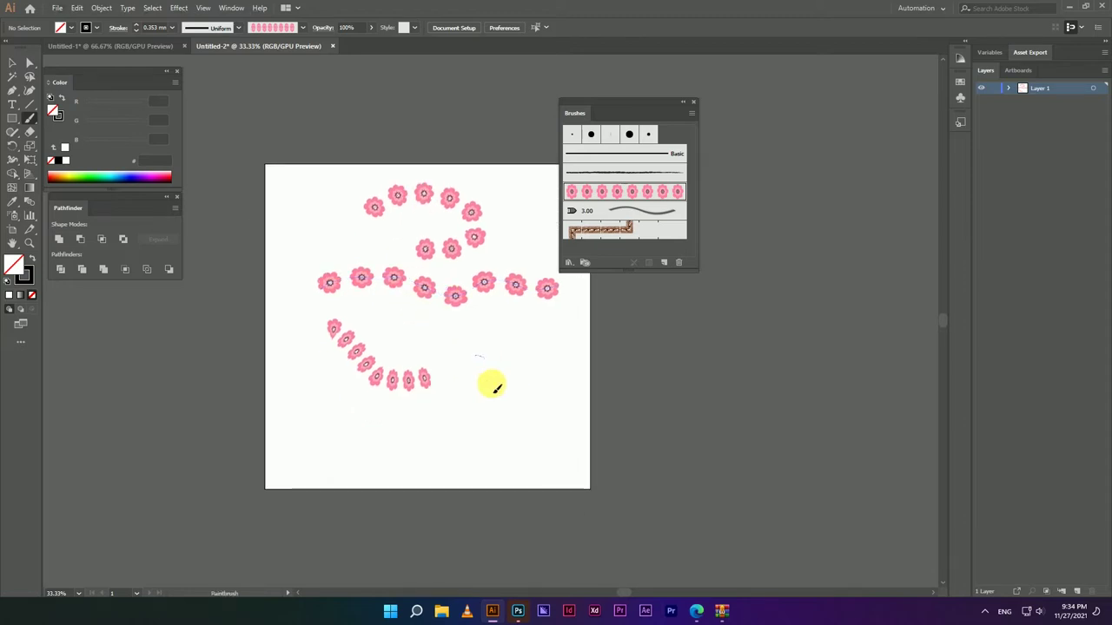
left_click_drag(496, 387, 432, 434)
key("ctrl+a")
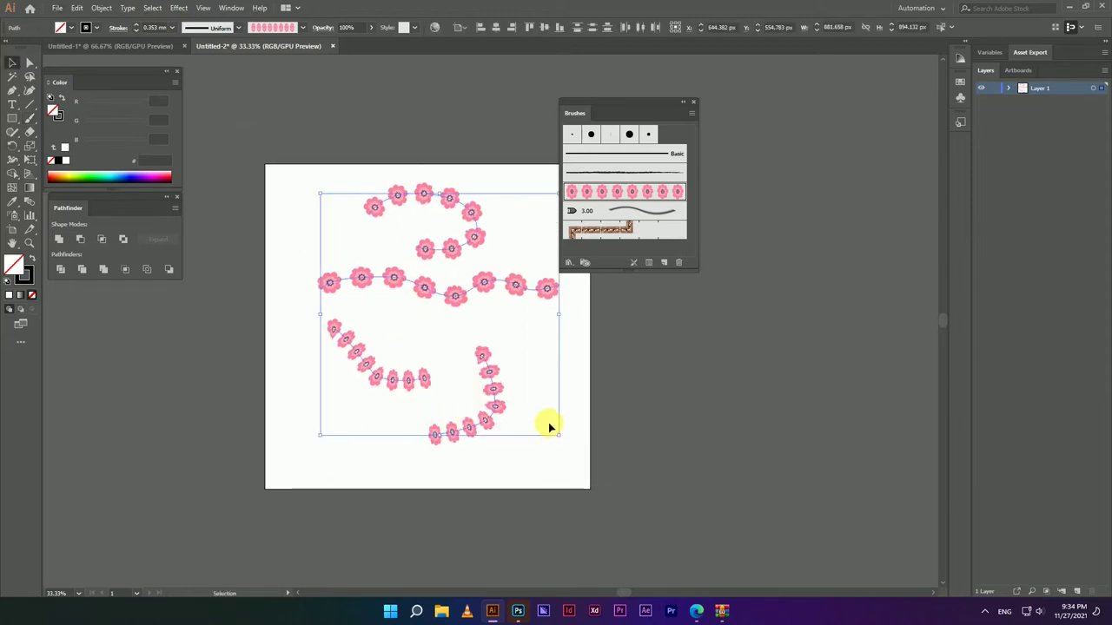
key("Delete")
Drag the green leaf into Untitled-2 and align it horizontally on the artboard
left_click(139, 45)
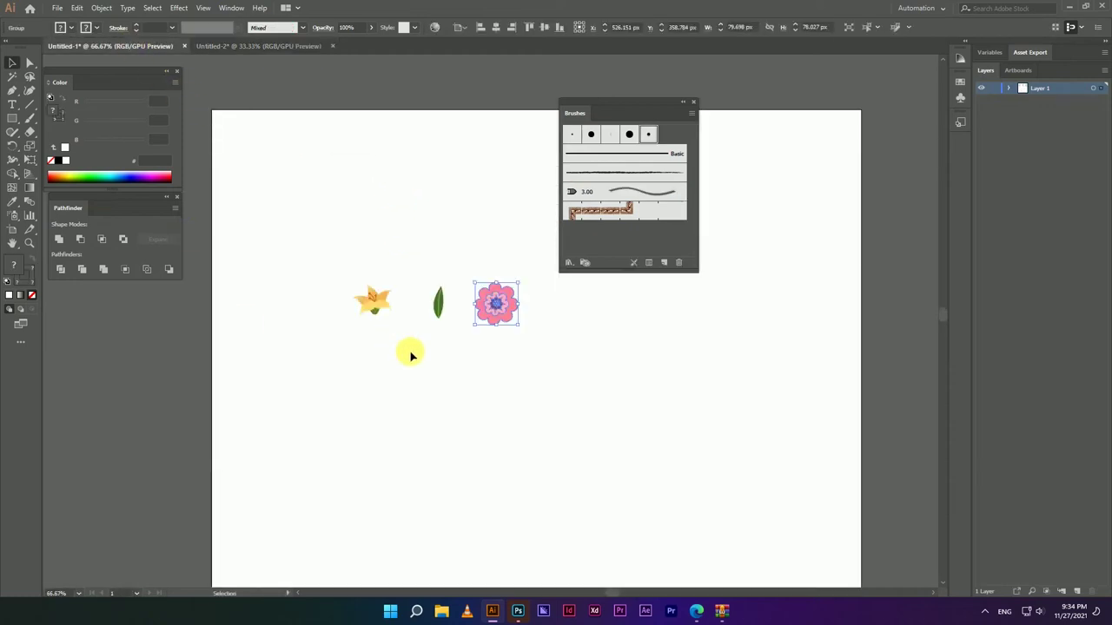
scroll(382, 321, "up", 3)
left_click_drag(501, 350, 426, 287)
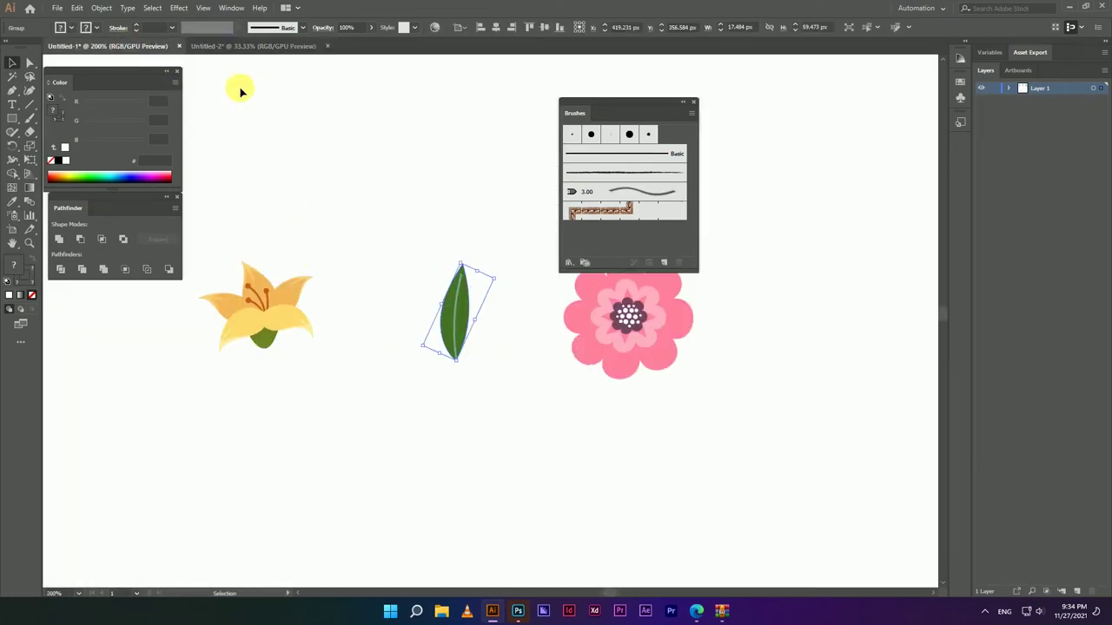
left_click(251, 45)
scroll(470, 326, "up", 3)
mouse_move(489, 321)
left_mouse_down()
mouse_move(271, 104)
mouse_move(461, 373)
mouse_move(338, 305)
mouse_move(360, 358)
left_mouse_up()
left_click(496, 28)
Tilt the upper leaf and delete the extra lower leaf
left_click(361, 301)
left_click_drag(362, 327, 362, 318)
left_click(305, 344)
left_click(356, 363)
key("Delete")
scroll(350, 304, "up", 3)
Alt-drag a leaf copy below and reflect it vertically to mirror the original
left_click_drag(375, 261, 360, 360)
right_click(360, 359)
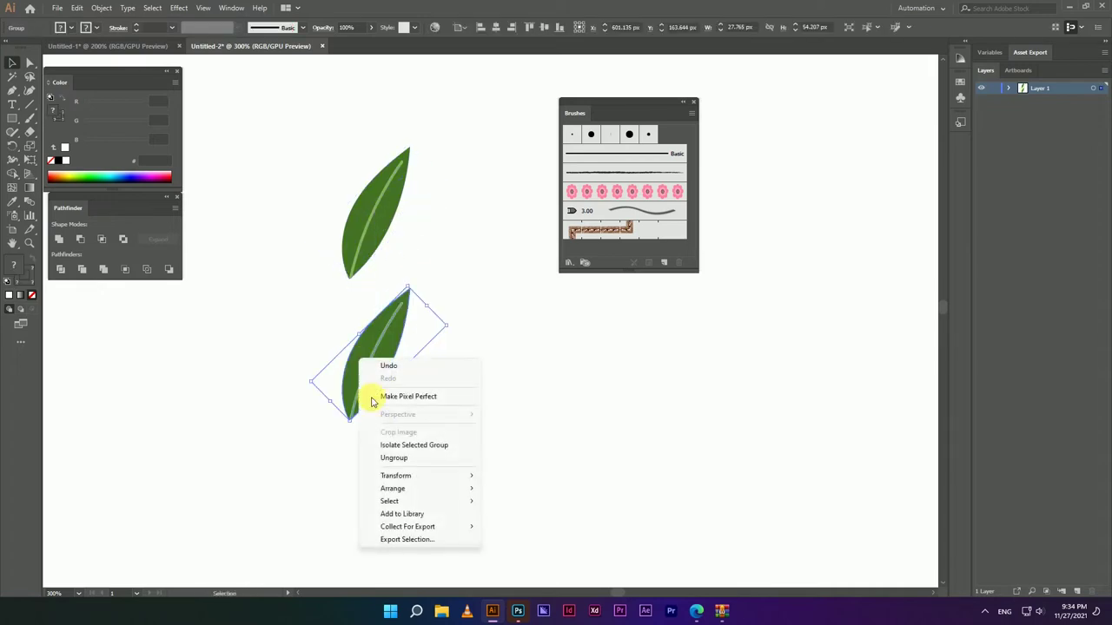
left_click(511, 519)
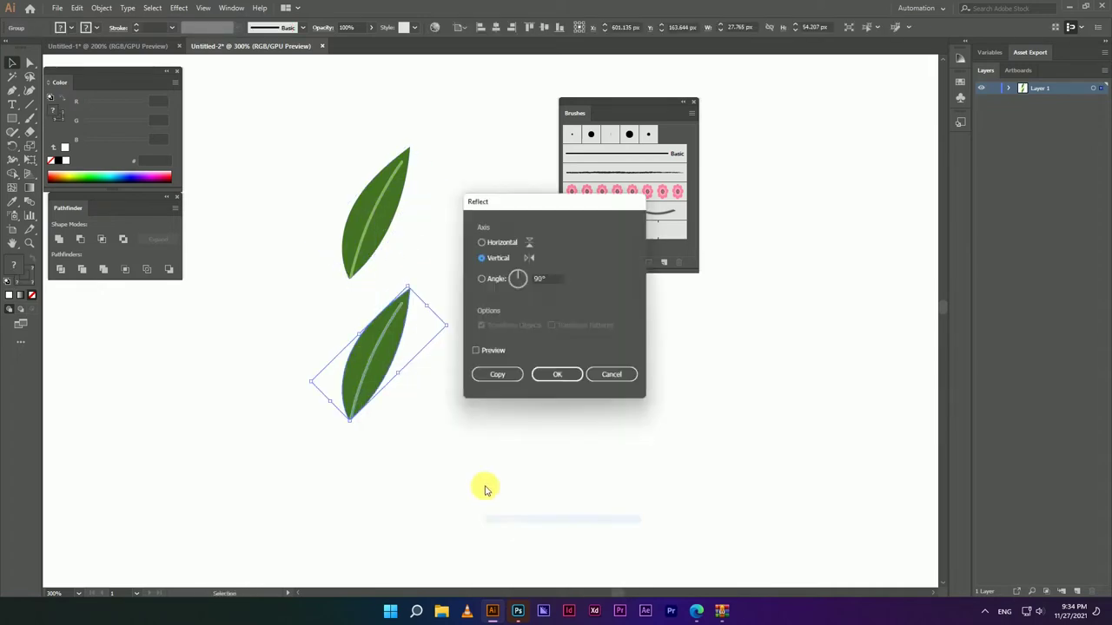
left_click(492, 353)
left_click(558, 377)
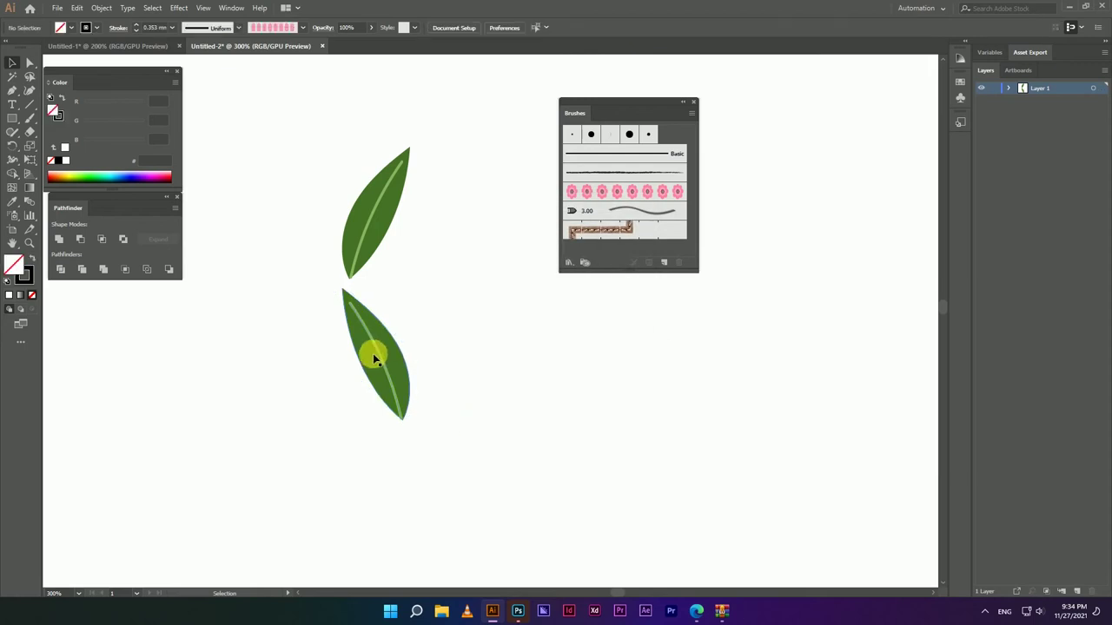
left_click_drag(395, 357, 370, 376)
left_click(372, 296)
Group the two leaves and repeat the pair down the column with Ctrl+D
key("ctrl+1")
left_click_drag(330, 240, 409, 352)
key("ctrl+g")
left_click_drag(375, 255, 376, 363)
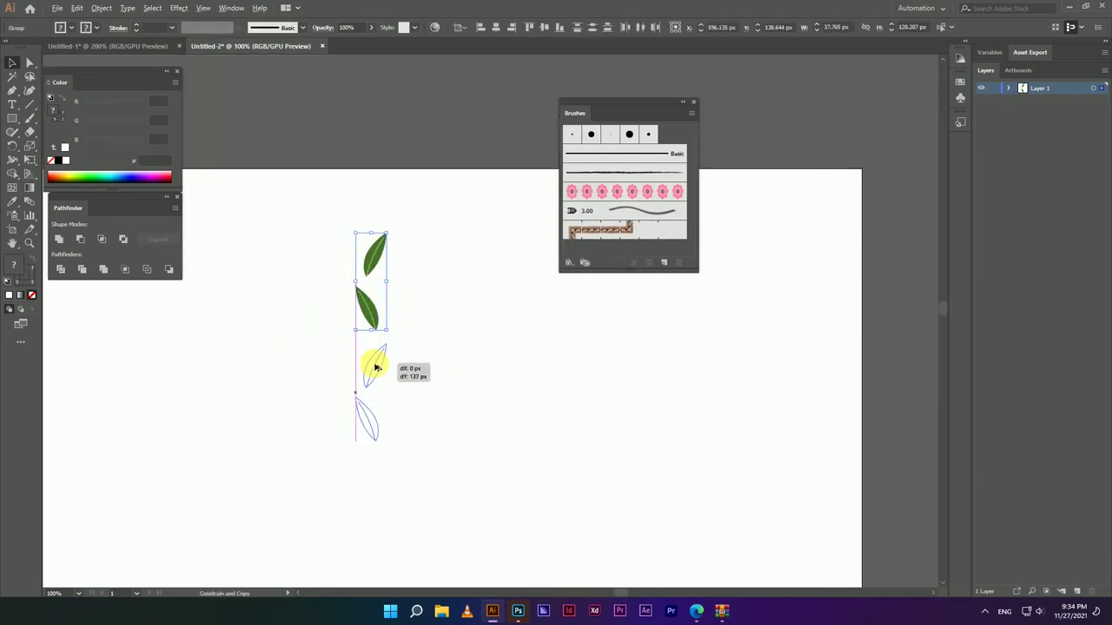
key("ctrl+d")
key("ctrl+d")
key("ctrl+d")
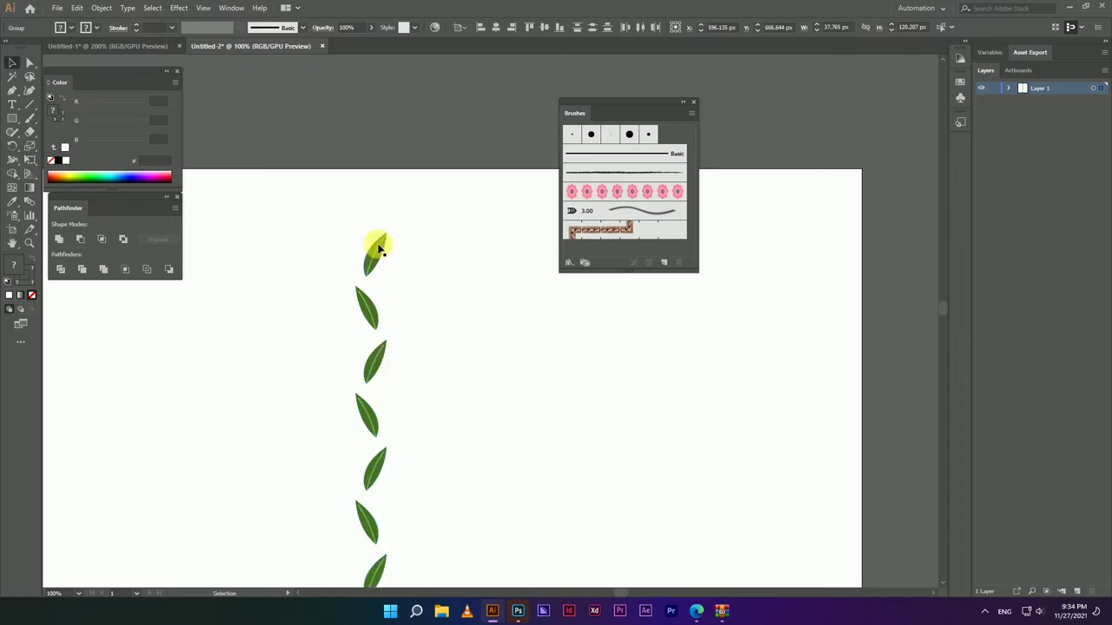
Select all the leaf groups and ungroup them
key("ctrl+minus")
left_click(395, 363)
scroll(339, 223, "down", 1)
key("ctrl+a")
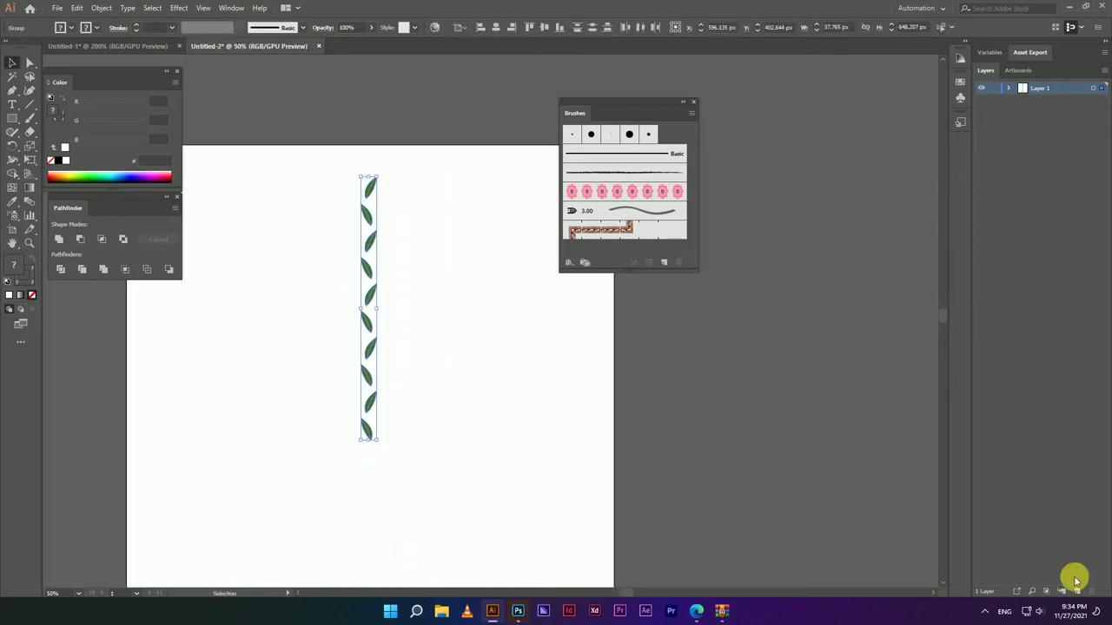
right_click(411, 242)
left_click(434, 306)
Make the leaf column a Pattern Brush and accept the default Pattern Brush Options
left_click_drag(363, 272, 601, 219)
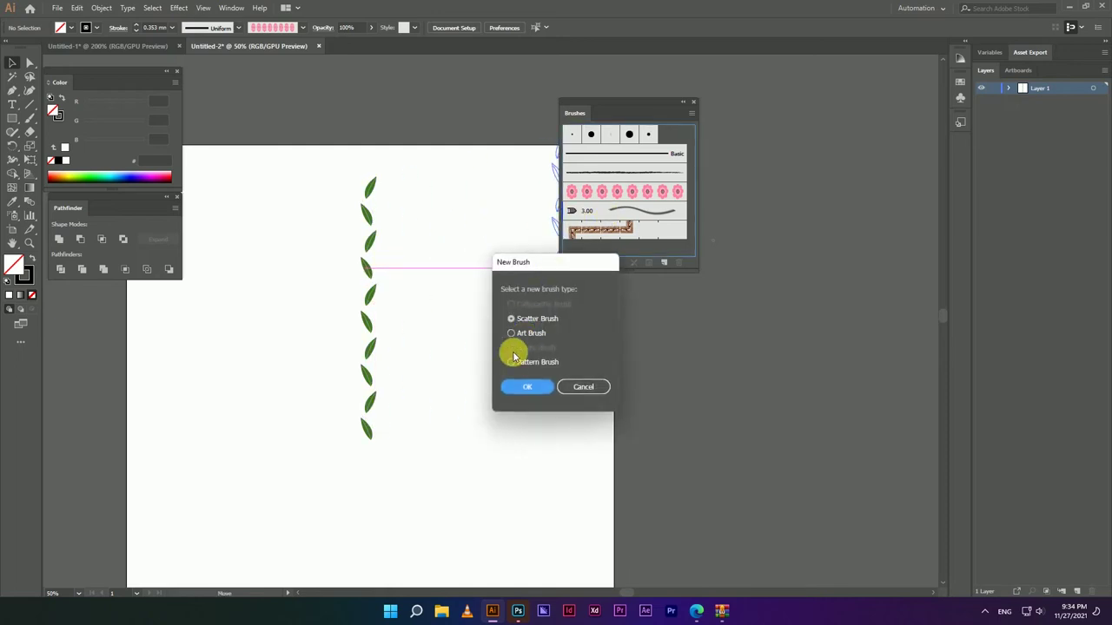
left_click(512, 362)
left_click(531, 387)
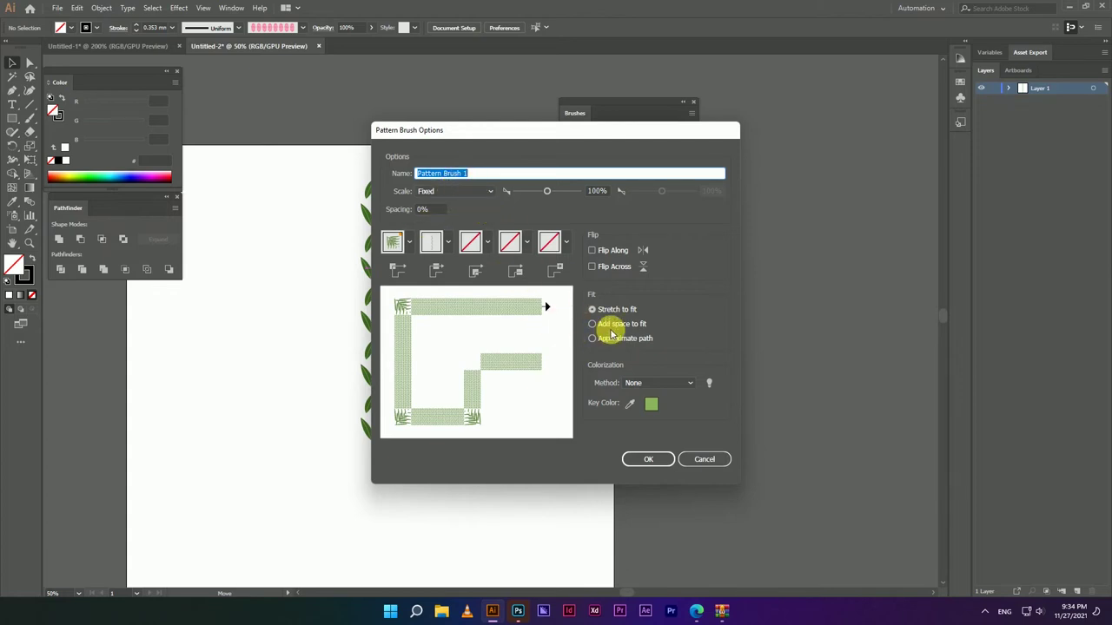
left_click(648, 458)
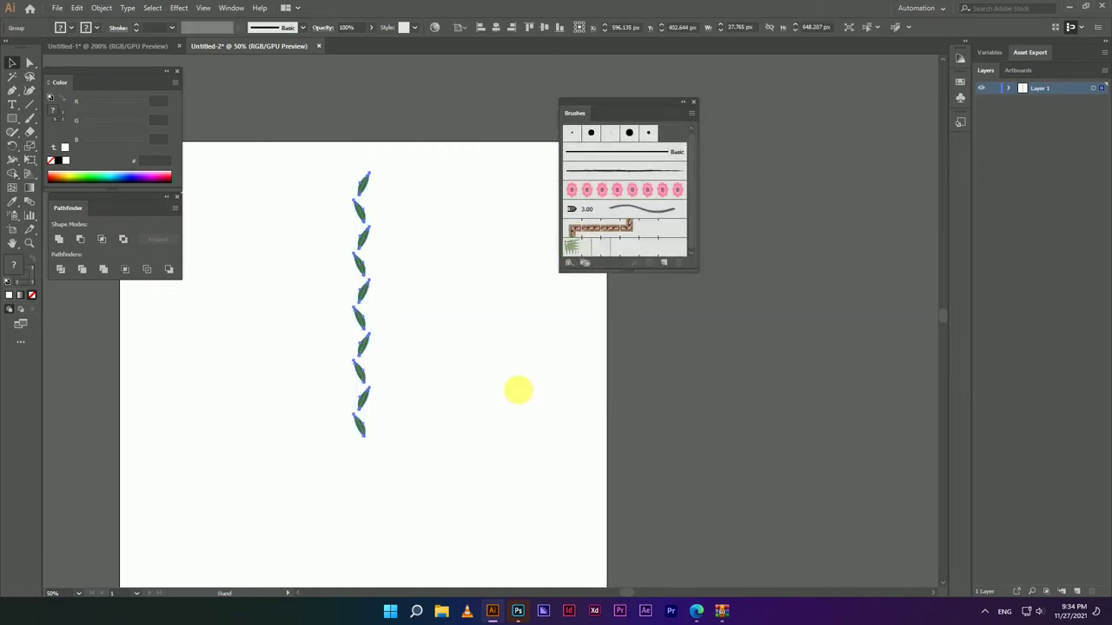
Choose the Paintbrush with the leaf pattern brush and delete the leaf column artwork
left_click(30, 116)
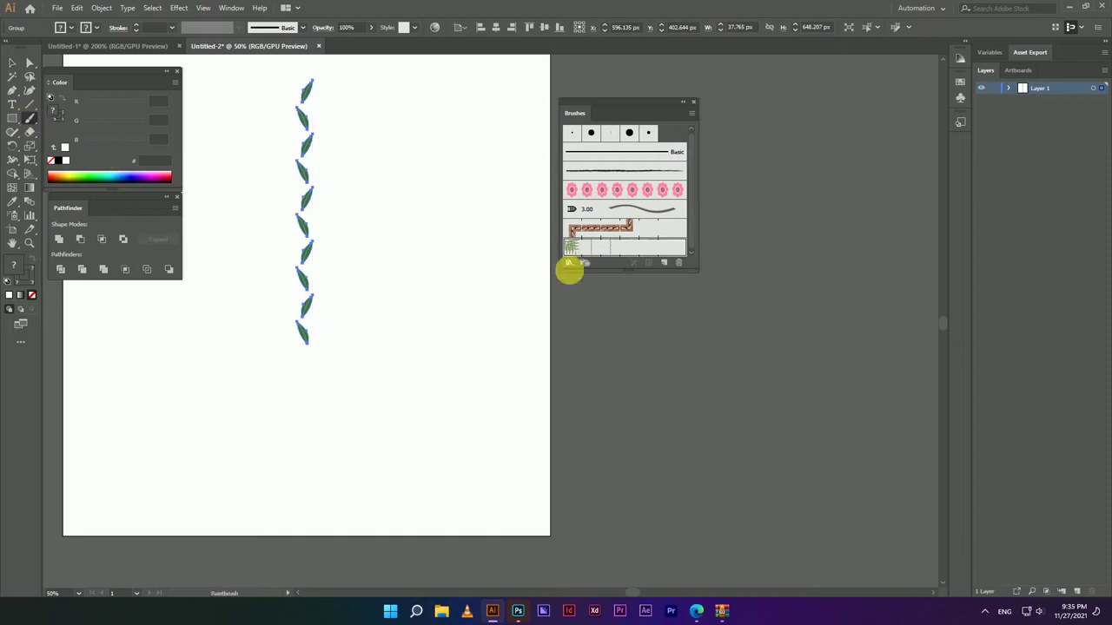
left_click(574, 246)
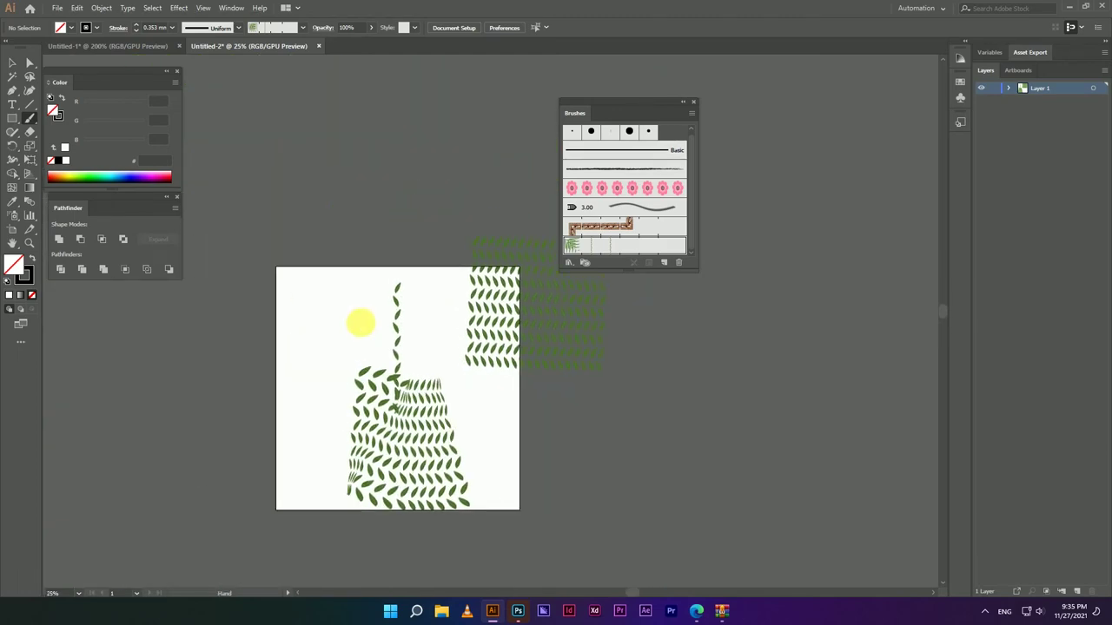
scroll(347, 287, "down", 3)
scroll(373, 360, "down", 1)
scroll(417, 347, "up", 2)
key("ctrl+a")
key("Delete")
Paint a trial leaf stroke with Pattern Brush 1, then select and delete it
key("b")
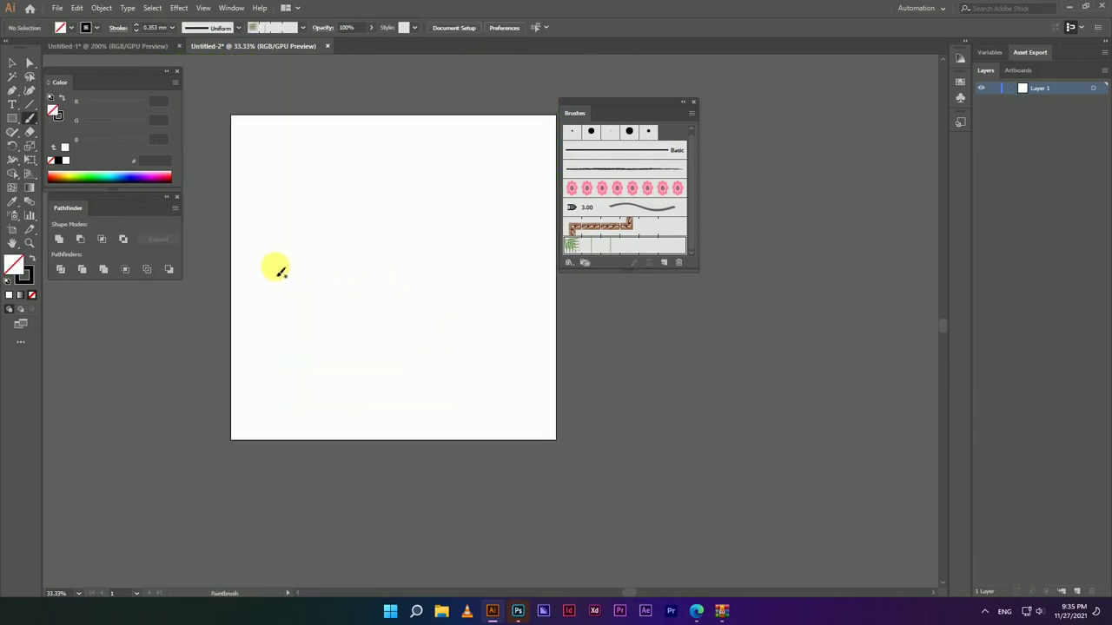
left_click_drag(429, 274, 453, 267)
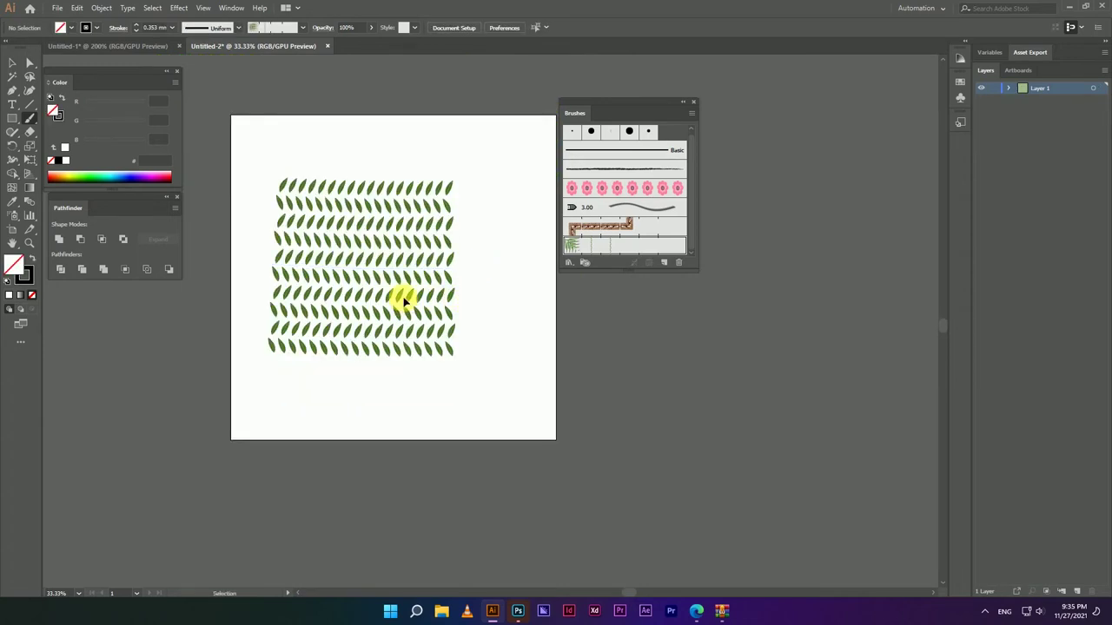
key("v")
left_click_drag(258, 164, 449, 397)
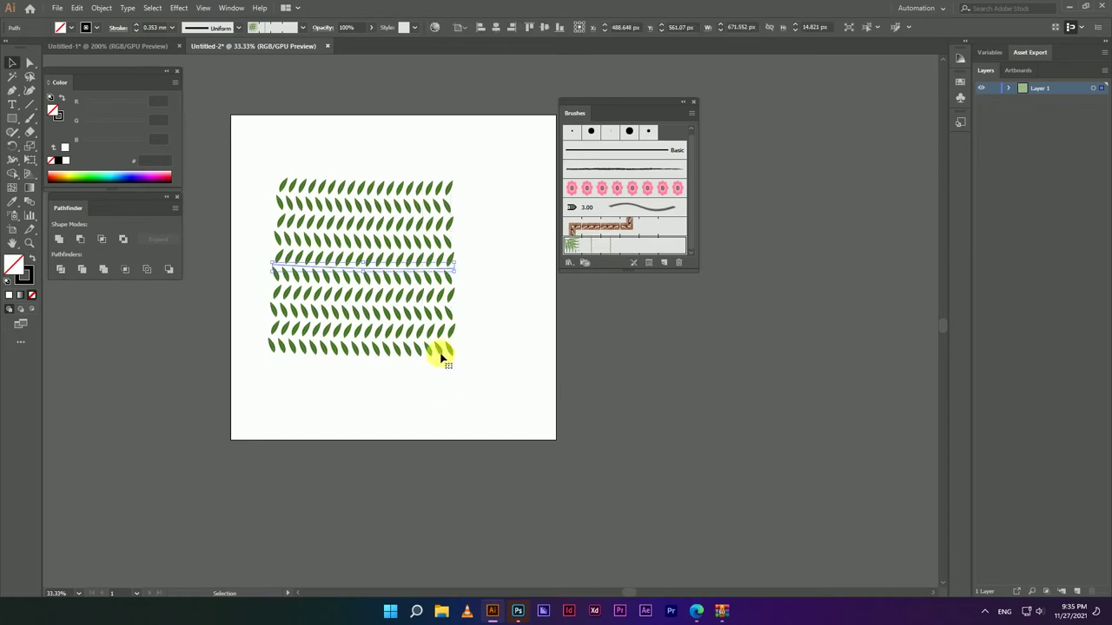
key("Delete")
mouse_move(439, 284)
left_mouse_down()
mouse_move(409, 275)
mouse_move(427, 240)
mouse_move(383, 258)
left_mouse_up()
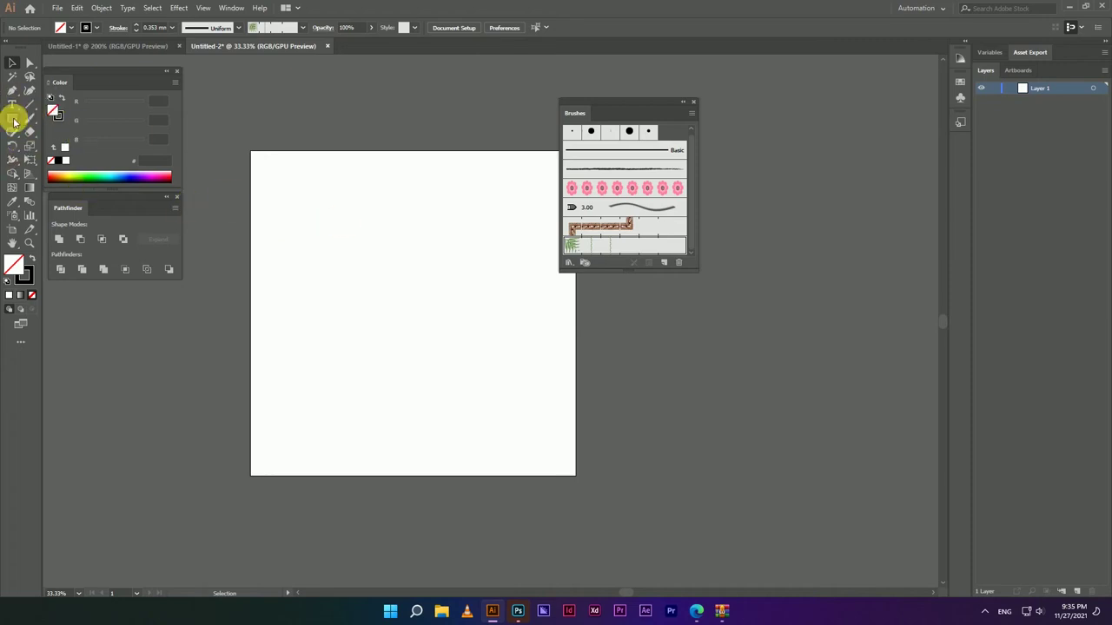
Draw a tall, narrow 40 × 420 px ellipse with the Ellipse tool
left_click_drag(14, 120, 60, 148)
key("ctrl+plus")
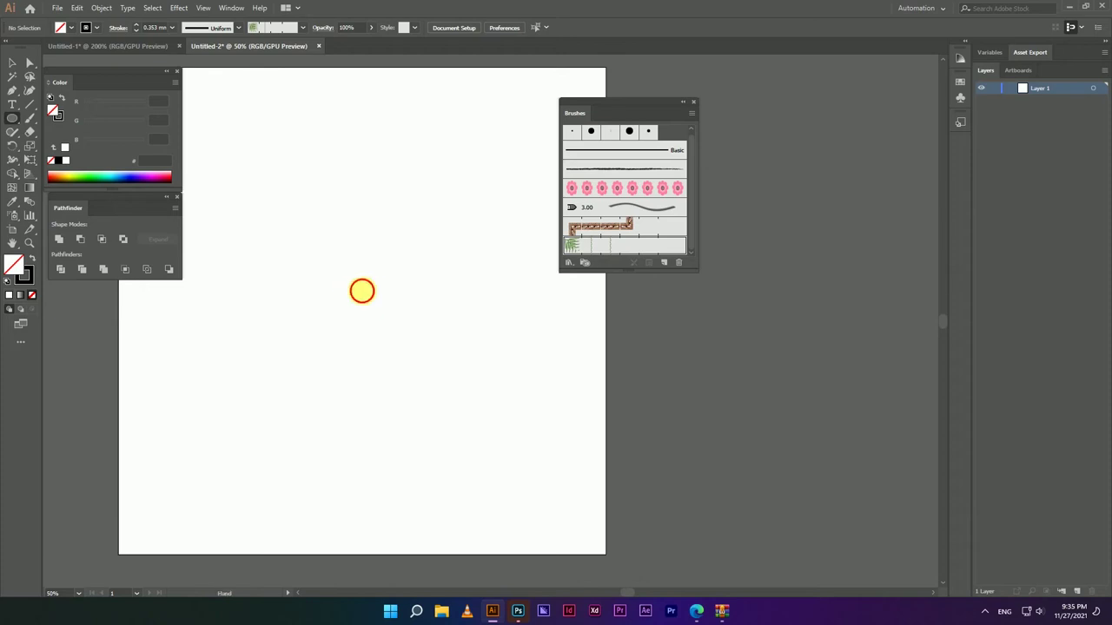
left_click_drag(381, 302, 429, 364)
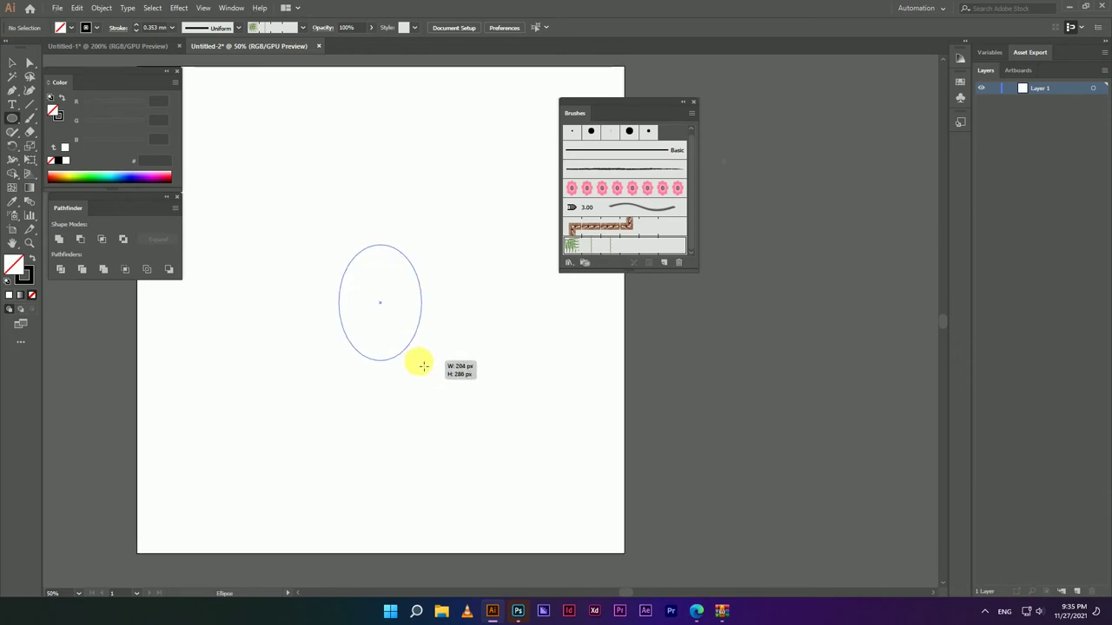
left_click_drag(429, 364, 389, 387)
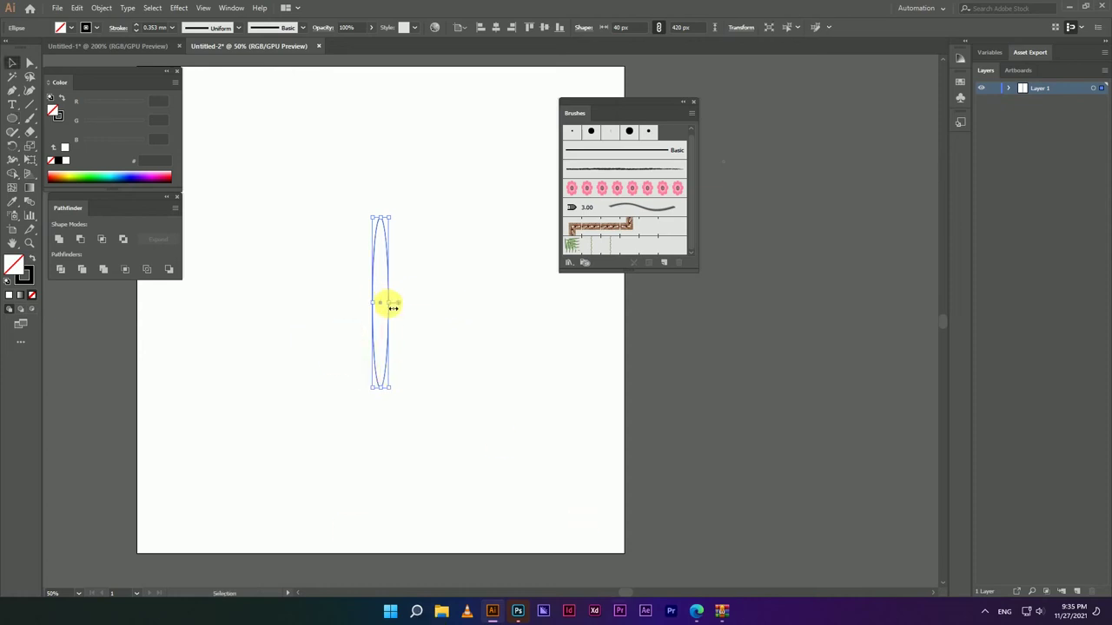
Swap fill and stroke so the ellipse is solid black with no outline
key("ctrl+plus")
key("ctrl+plus")
key("ctrl+plus")
key("v")
left_click(397, 252)
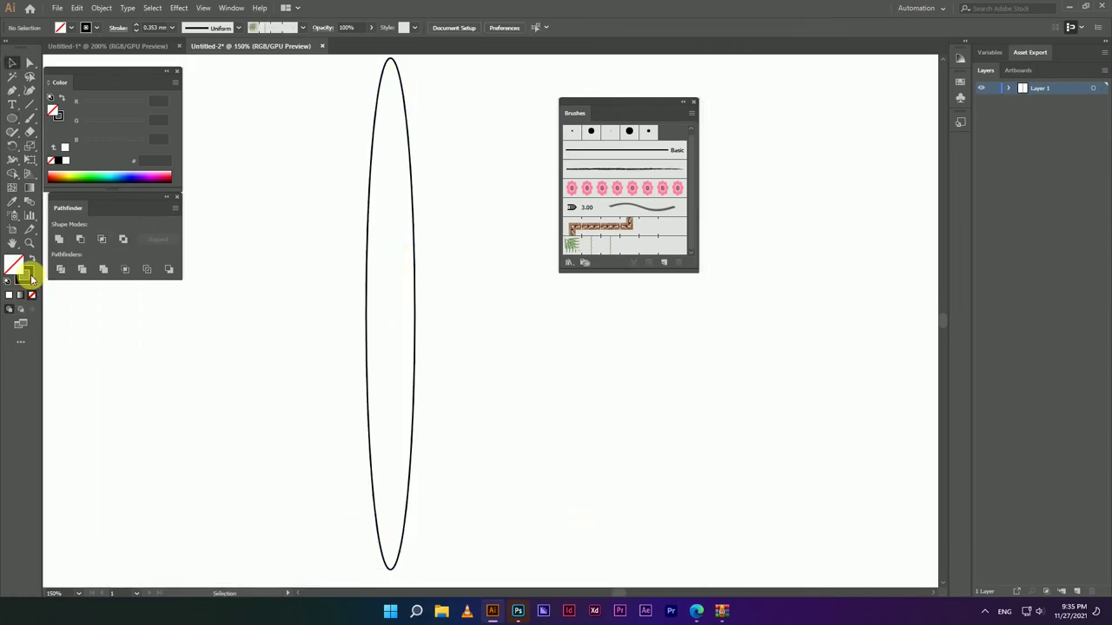
left_click(32, 261)
left_click(413, 257)
left_click(32, 260)
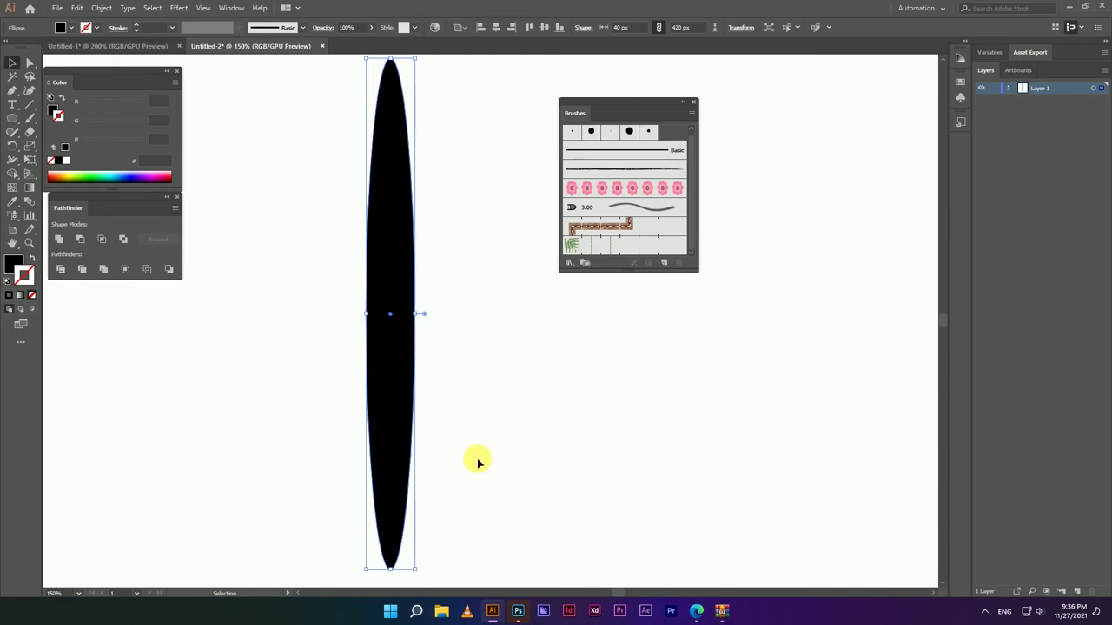
Select the black ellipse and try resizing it, then undo the change
left_click(541, 340)
scroll(421, 272, "down", 2)
scroll(458, 261, "up", 2)
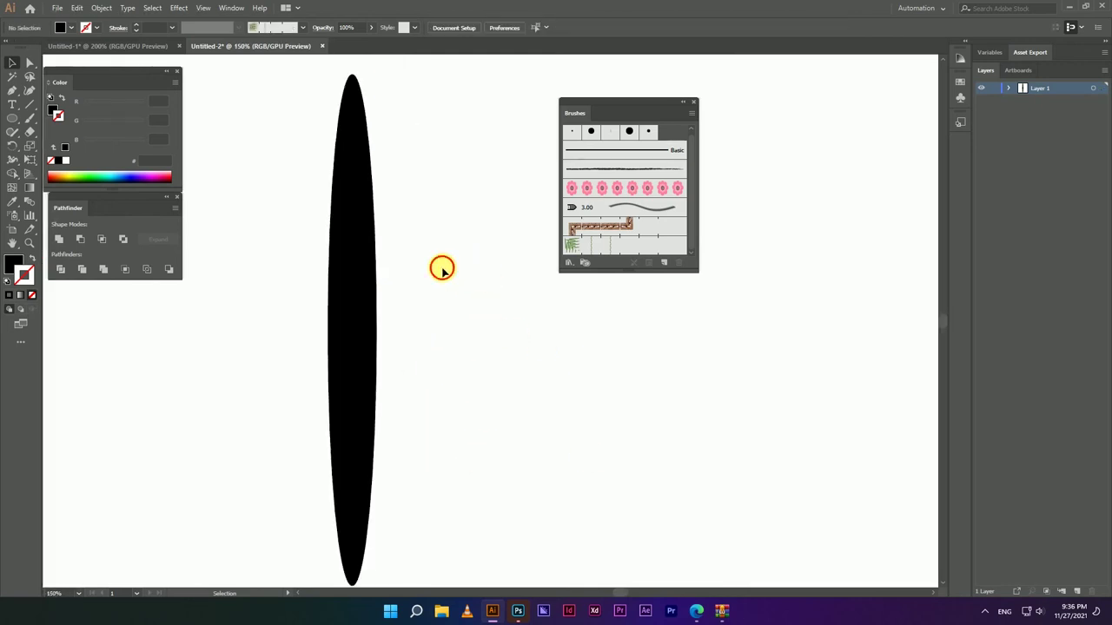
left_click(372, 330)
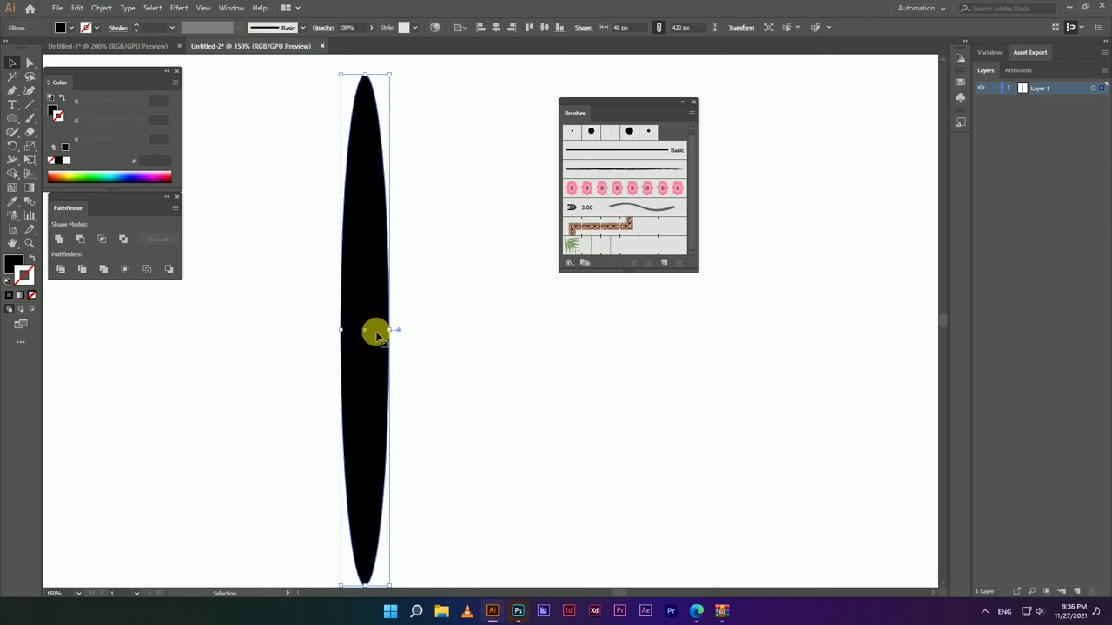
left_click_drag(389, 330, 377, 287)
key("ctrl+z")
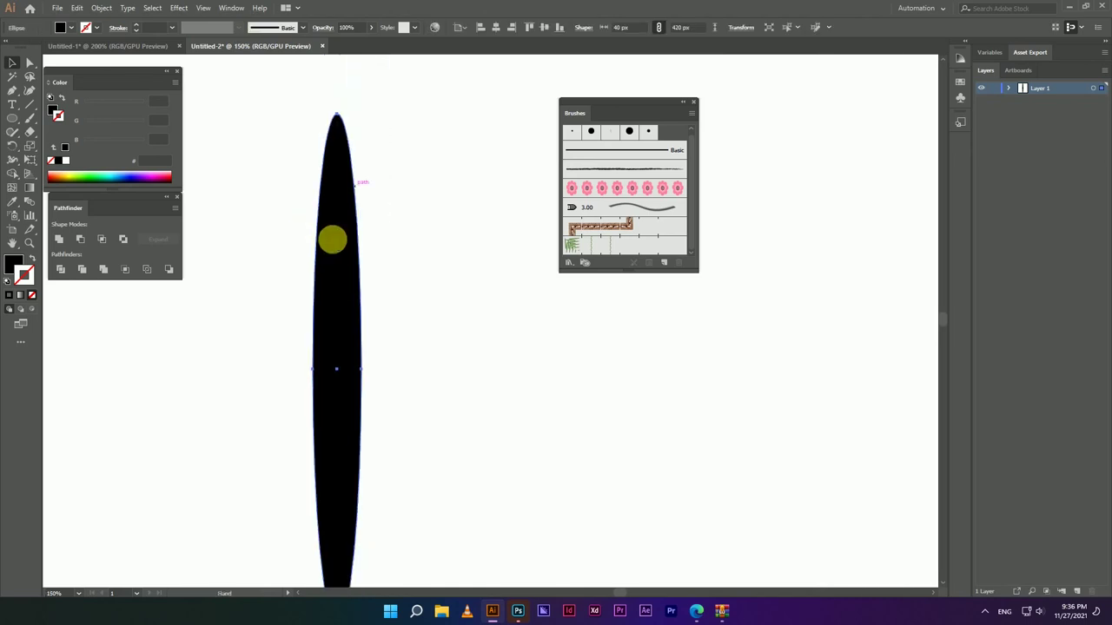
Convert the ellipse's top anchor into a sharp corner with the Anchor Point tool
left_click_drag(12, 90, 82, 126)
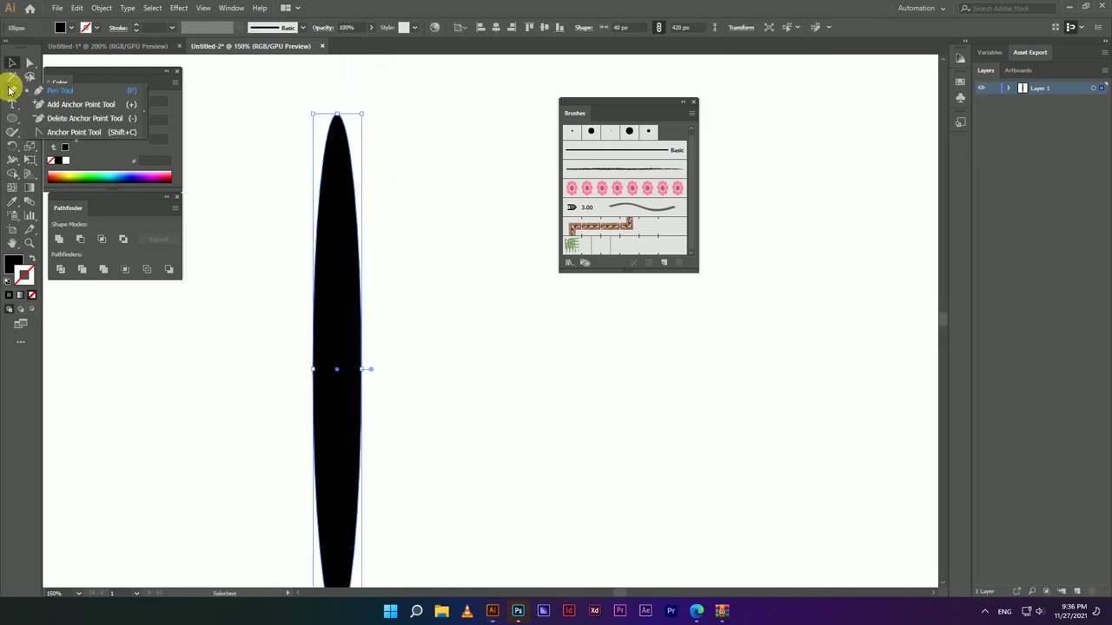
left_click(91, 132)
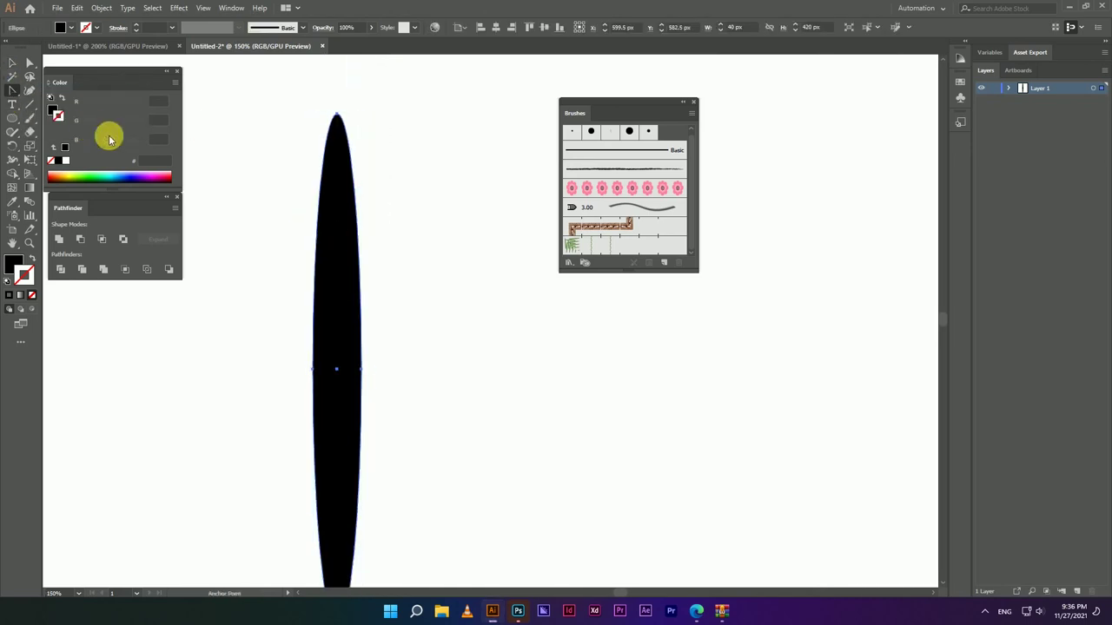
left_click(336, 116)
scroll(360, 397, "up", 2)
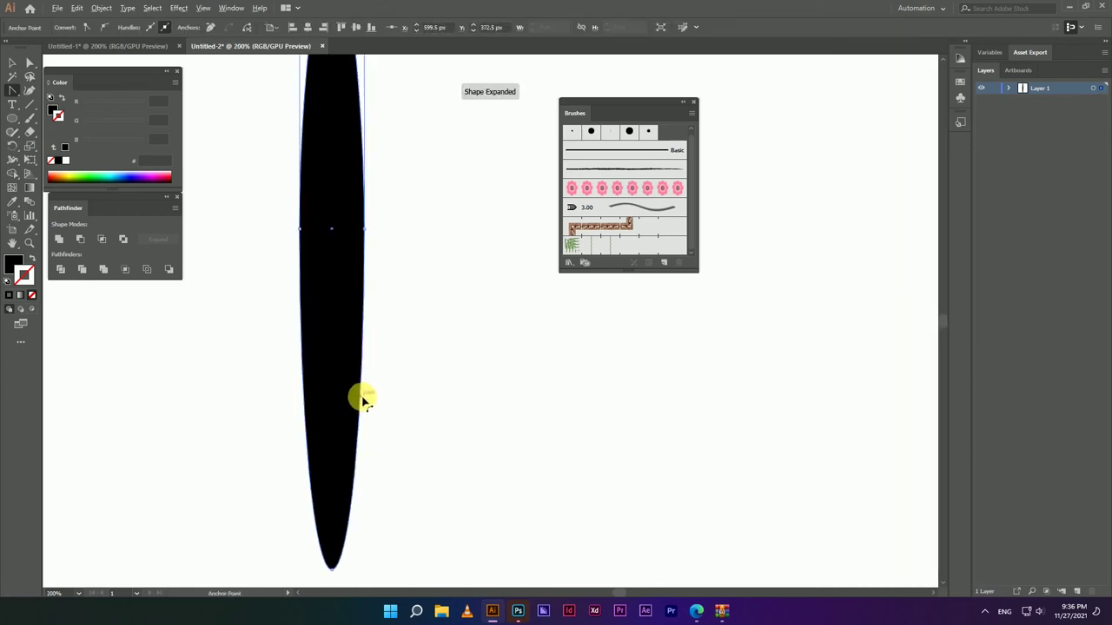
scroll(394, 474, "up", 3)
Adjust the bottom tip anchor's handles to reshape the rounded bottom
left_click_drag(393, 462, 460, 463)
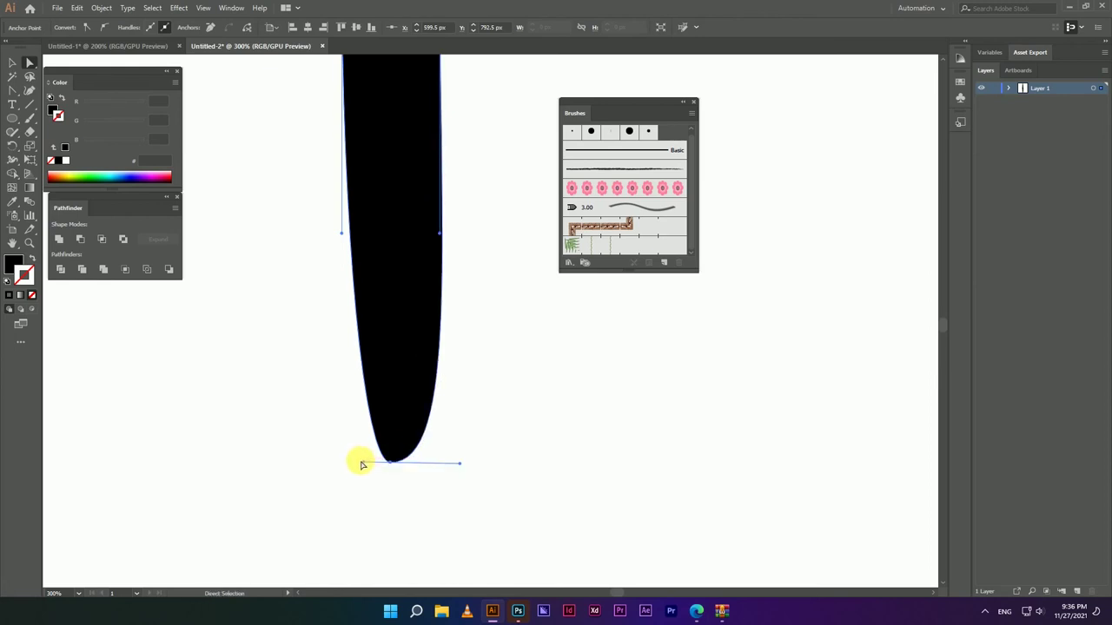
left_click(365, 461)
left_click(392, 459)
left_click_drag(367, 464, 328, 462)
Zoom out and narrow the tapered shape into a slender stroke
key("ctrl+1")
left_click(561, 437)
left_click_drag(561, 437, 459, 363)
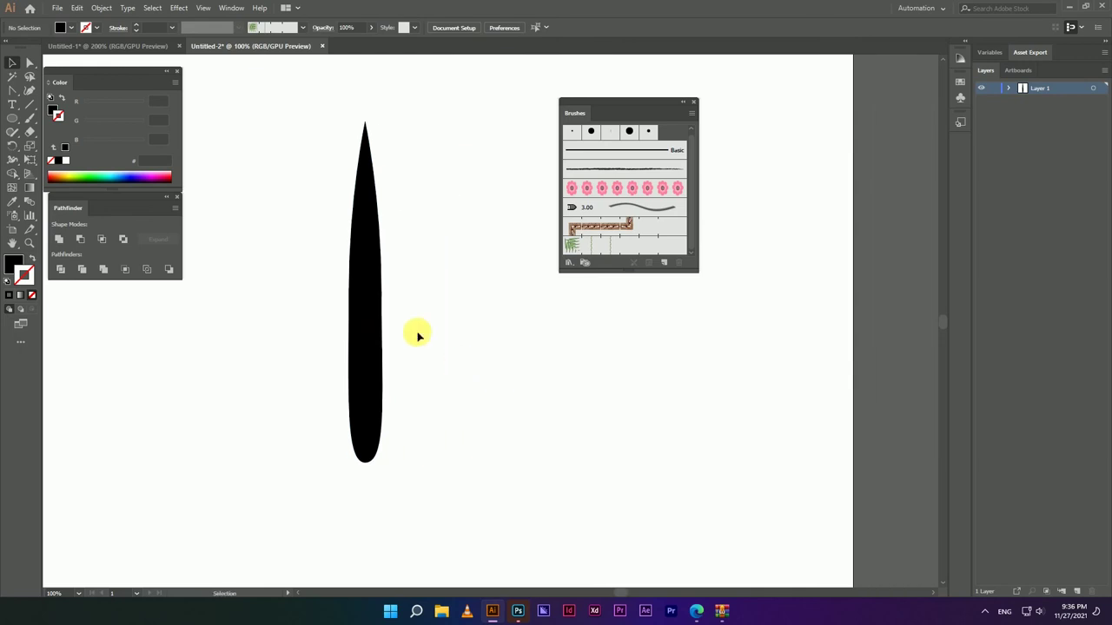
left_click(377, 301)
mouse_move(384, 292)
left_mouse_down()
mouse_move(374, 323)
mouse_move(608, 224)
left_mouse_up()
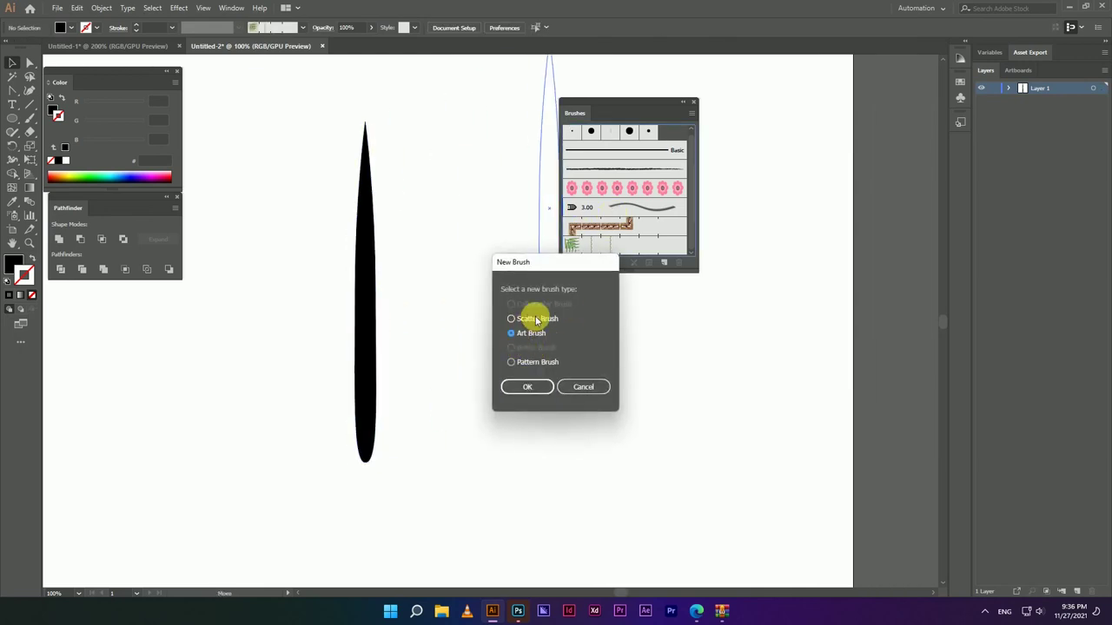
Save the shape as Art Brush 2 with an upward direction
left_click(531, 387)
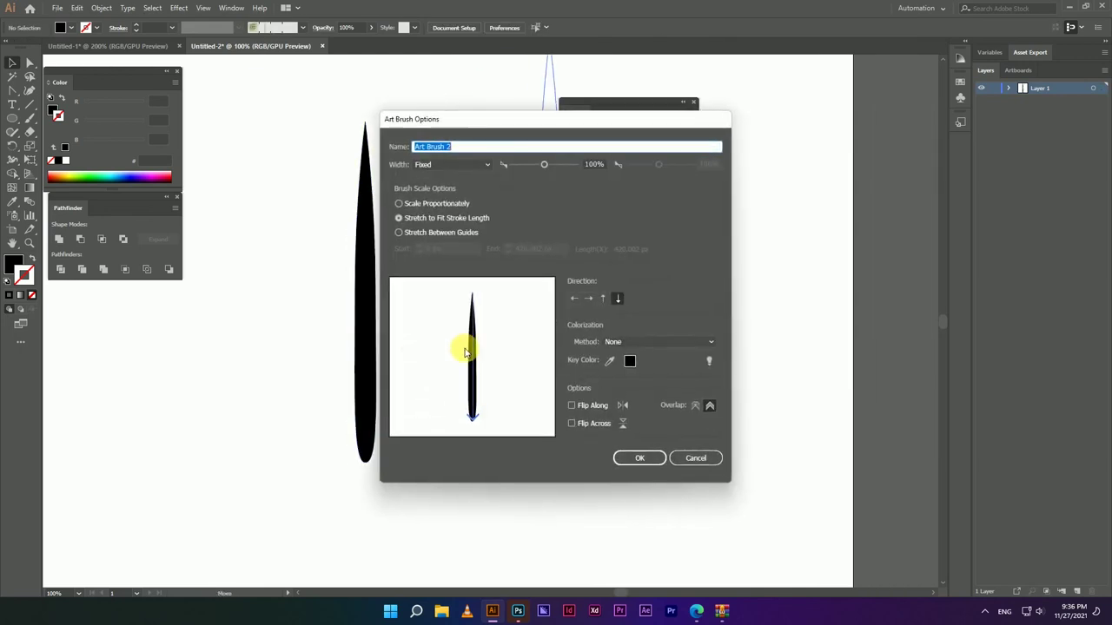
left_click(603, 299)
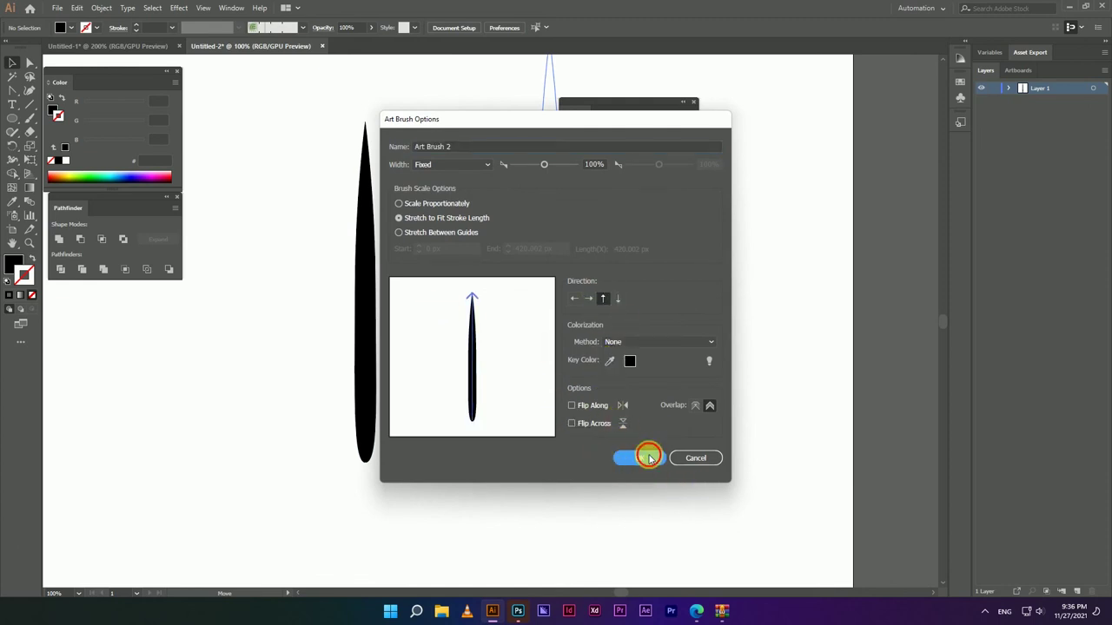
left_click(649, 458)
key("ctrl+minus")
left_click_drag(434, 200, 298, 491)
left_click(258, 371)
key("b")
left_click_drag(443, 345, 559, 343)
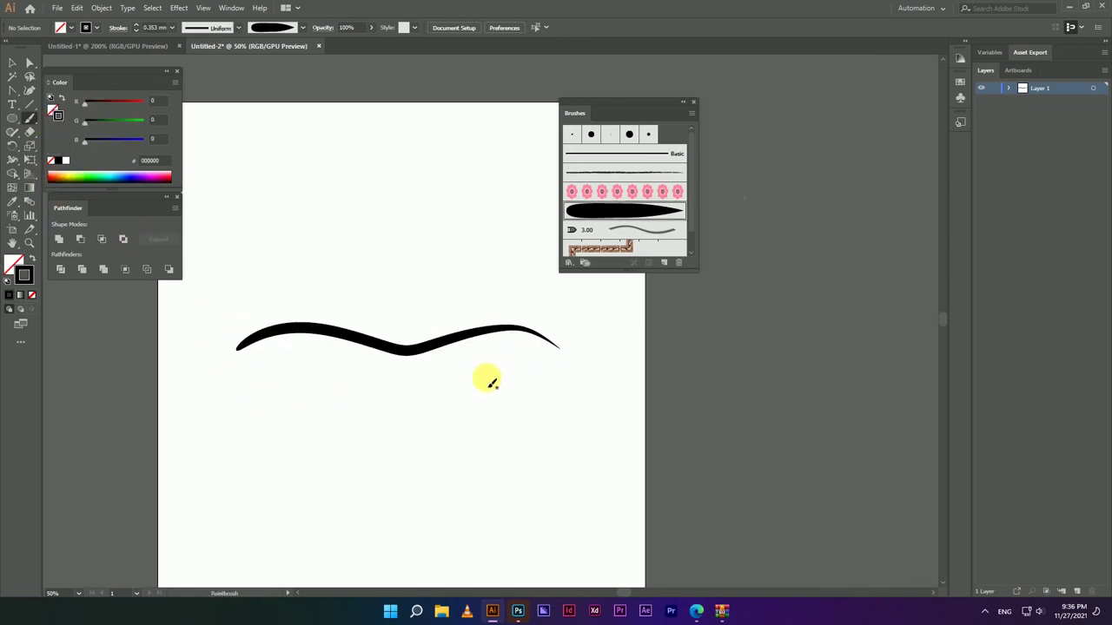
scroll(425, 378, "up", 3)
left_click_drag(221, 356, 394, 234)
left_click_drag(289, 337, 473, 280)
left_click_drag(369, 350, 564, 322)
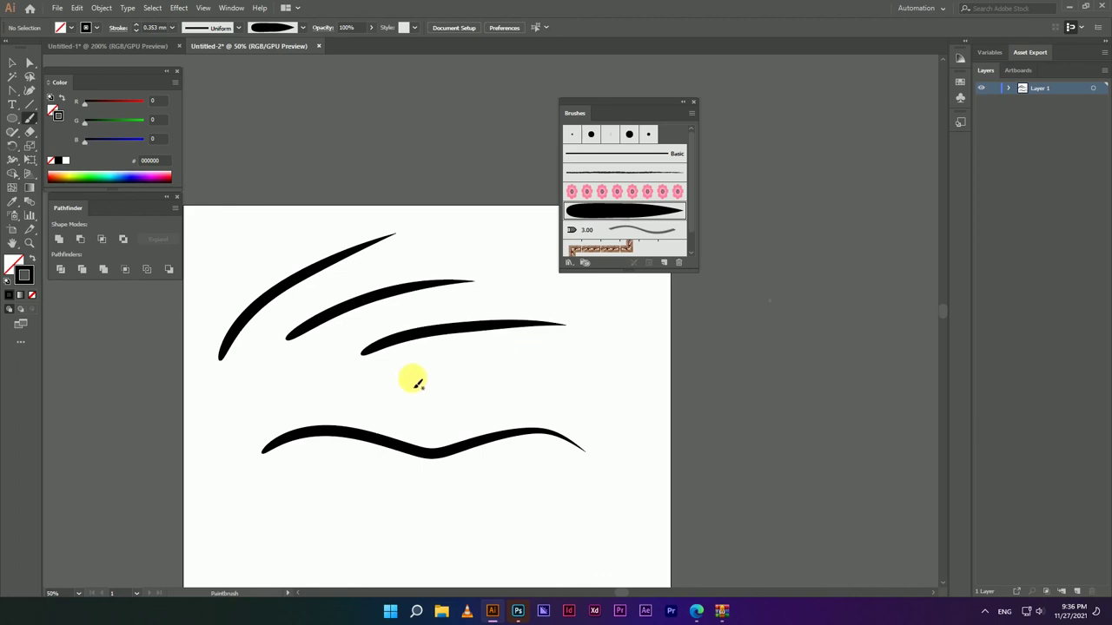
left_click_drag(435, 373, 657, 385)
key("ctrl+minus")
key("ctrl+minus")
key("ctrl+minus")
key("ctrl+a")
key("Delete")
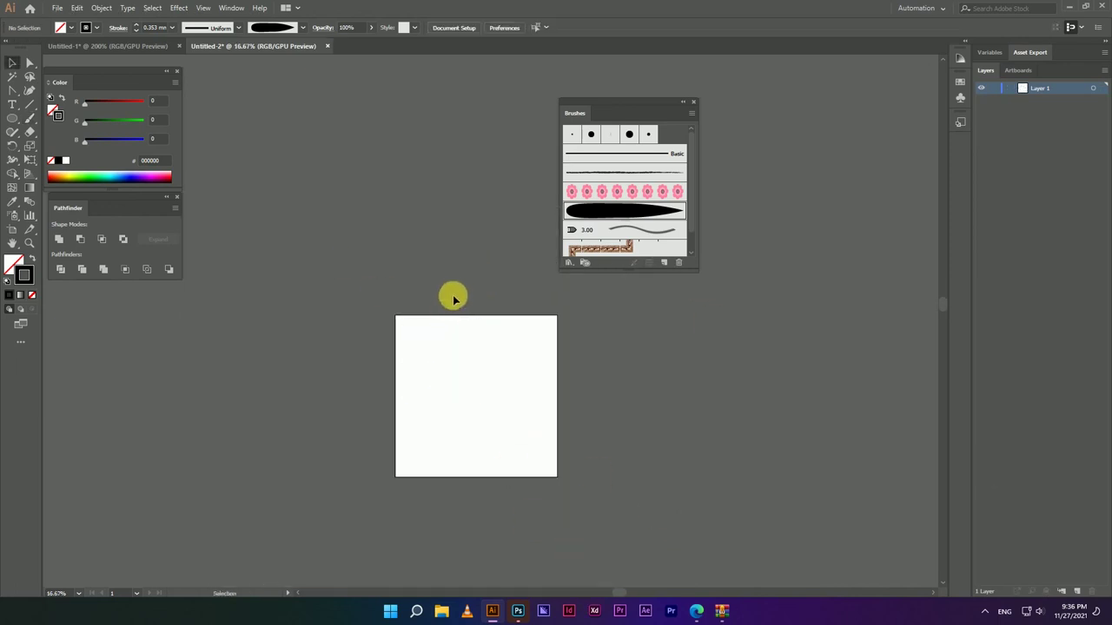
Pick the leaf pattern brush in the Brushes panel as the current brush
scroll(486, 386, "up", 3, "alt")
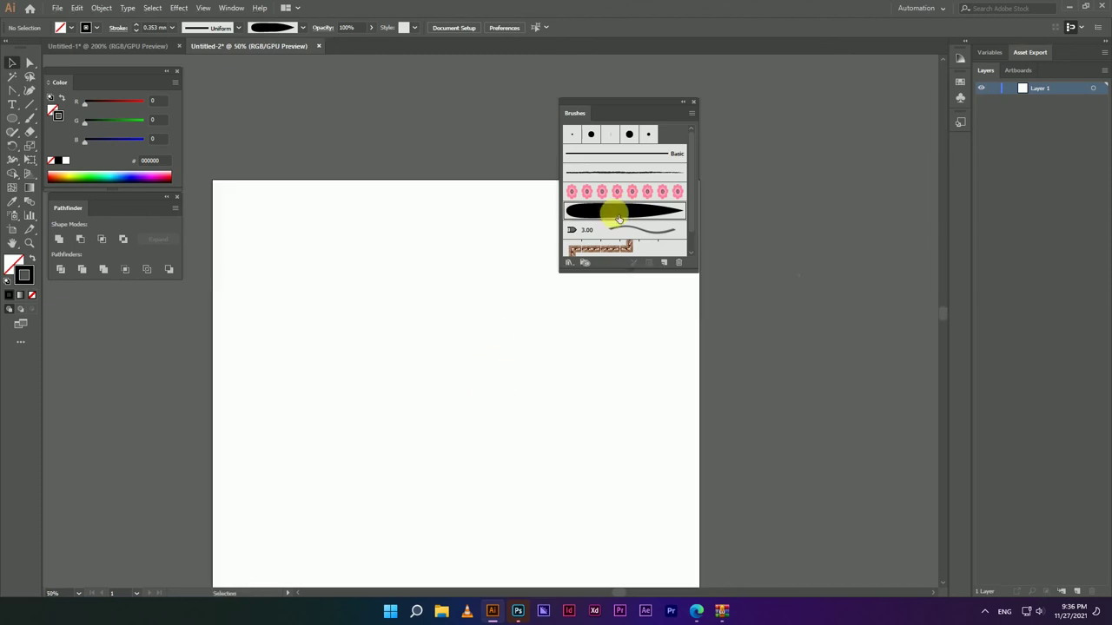
scroll(614, 228, "down", 1)
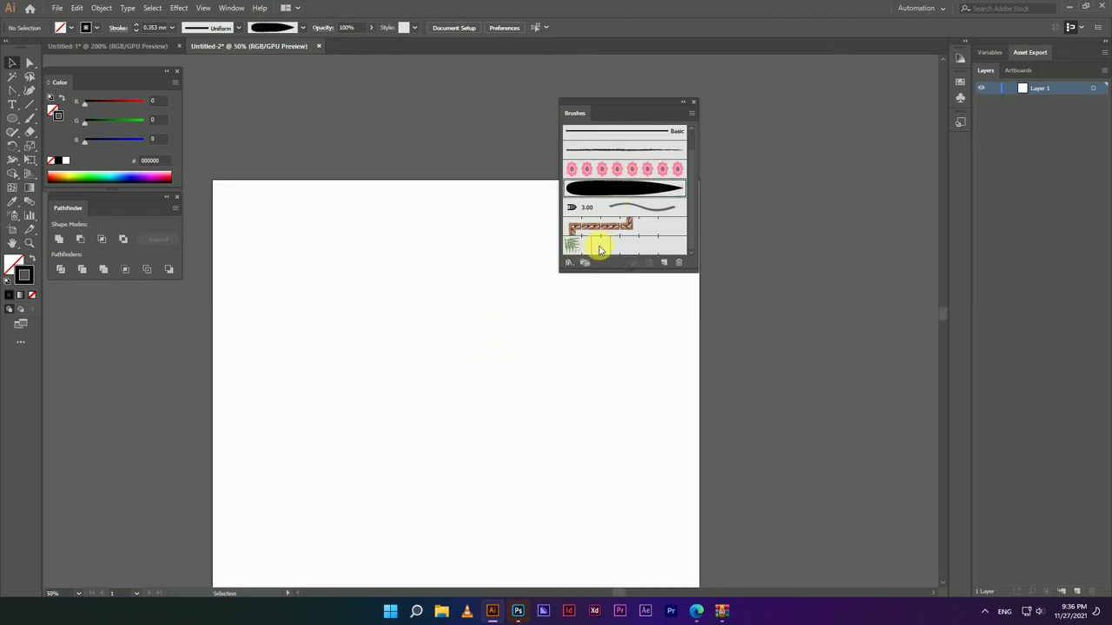
left_click(612, 249)
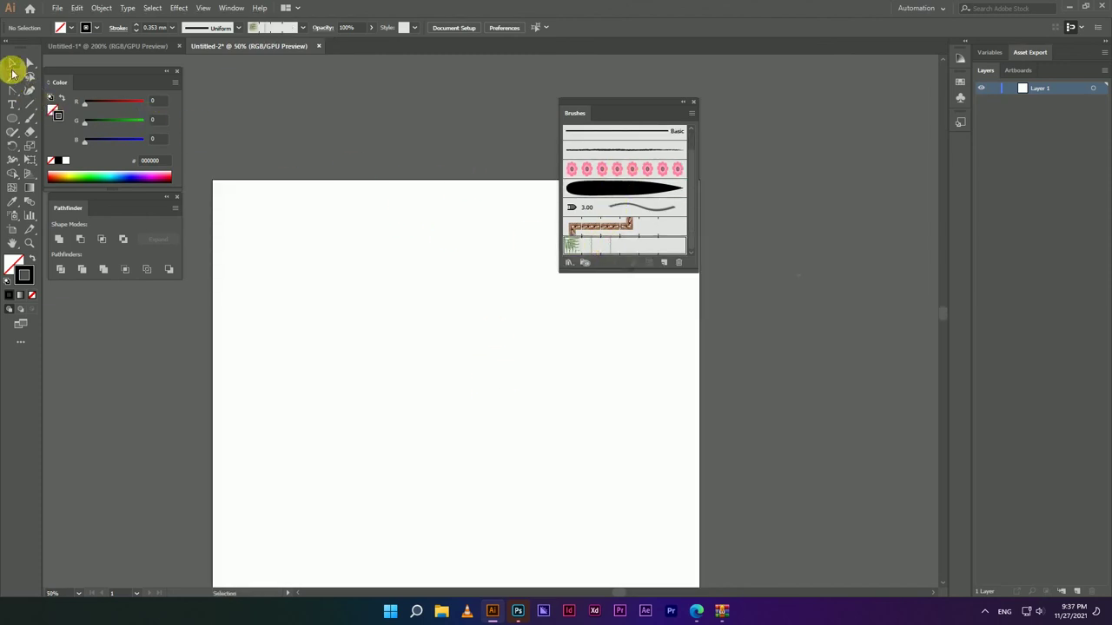